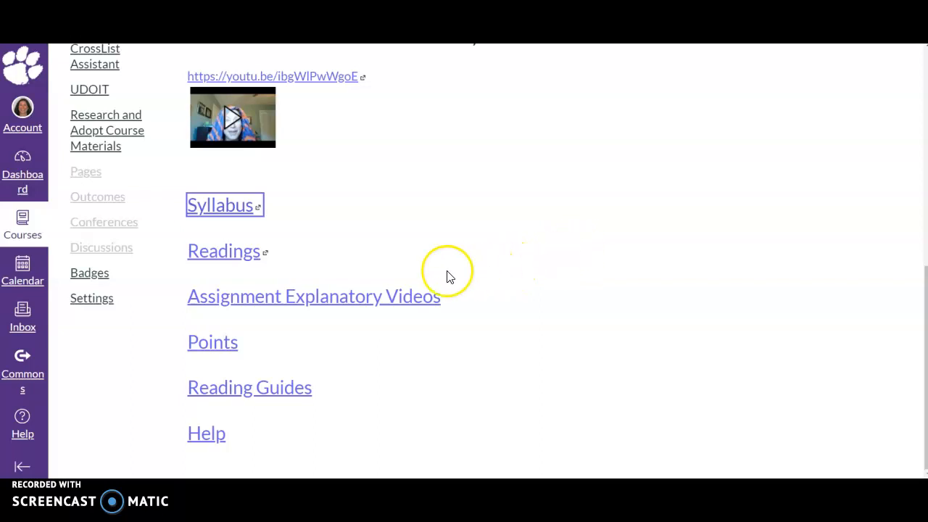
Open the course Readings document and look through the course syllabus back to its Assignments points table.
left_click(206, 256)
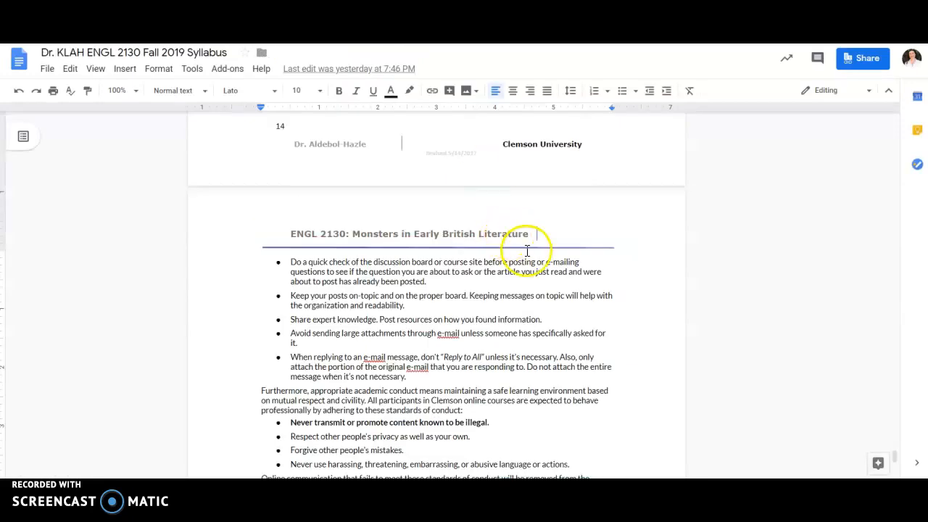
scroll(540, 244, "up", 10)
scroll(540, 244, "up", 20)
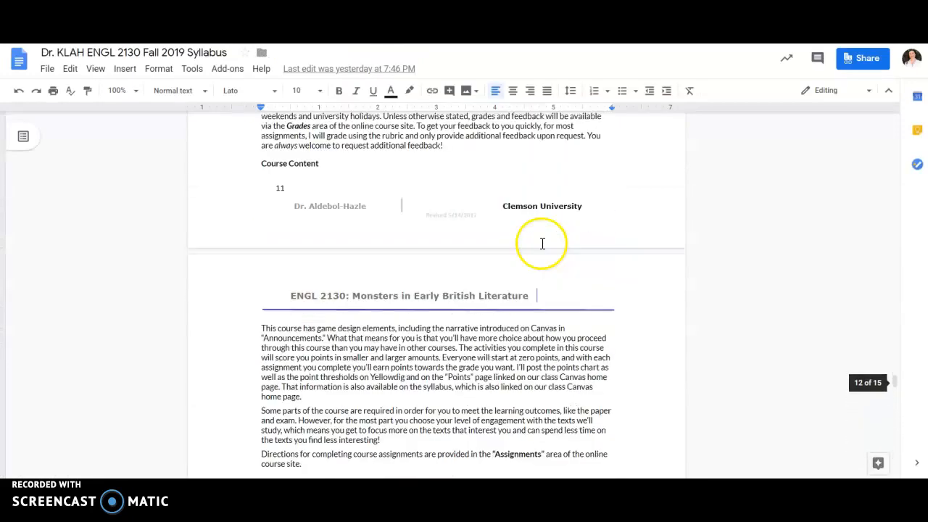
scroll(552, 242, "up", 20)
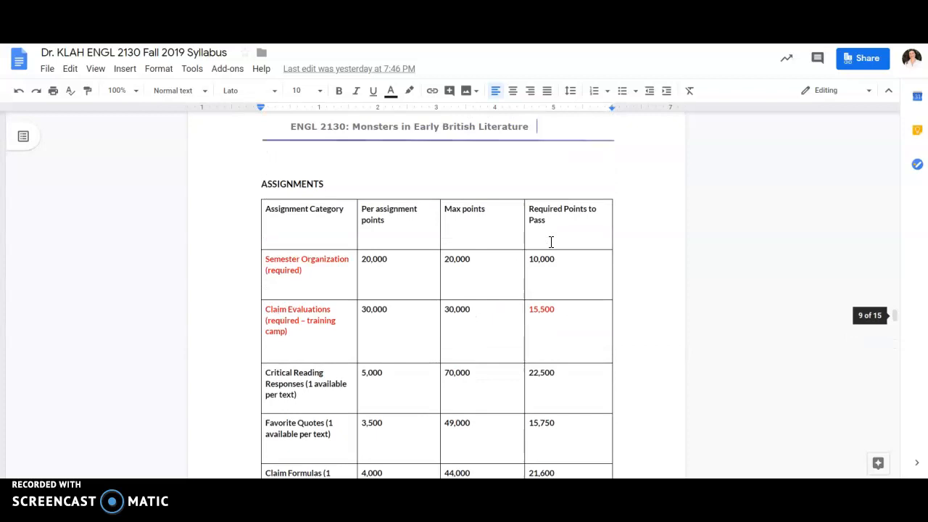
scroll(553, 241, "up", 5)
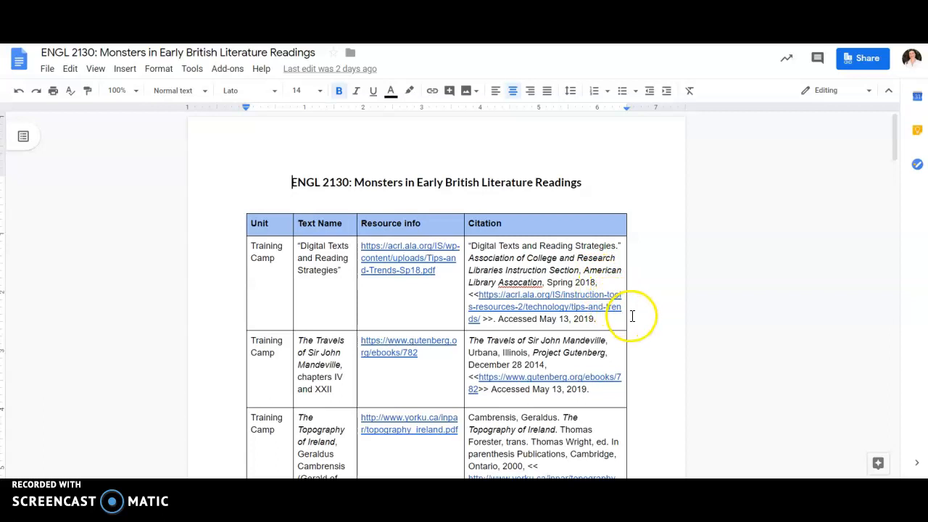
Examine the Training Camp rows of the readings table, including their units, text names, resource links and citations.
scroll(637, 321, "down", 3)
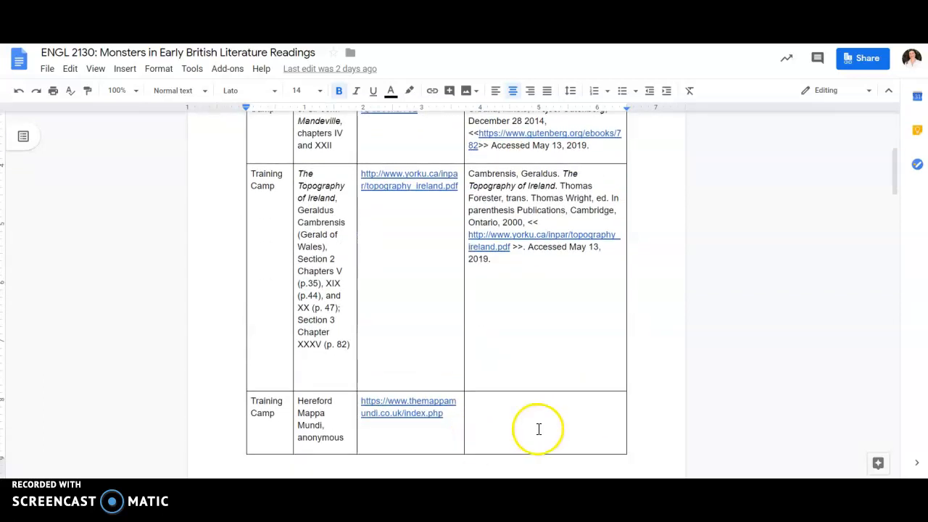
scroll(417, 406, "up", 5)
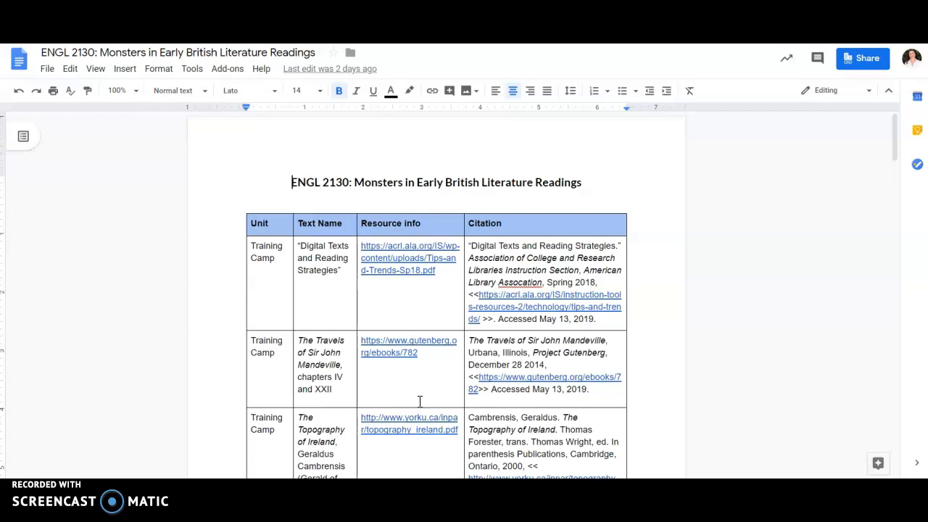
scroll(420, 401, "down", 3)
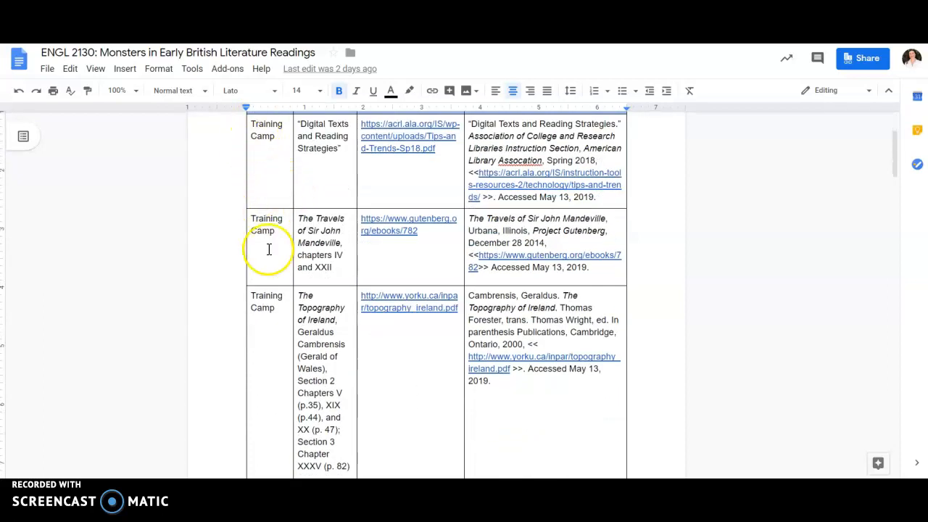
scroll(446, 367, "up", 3)
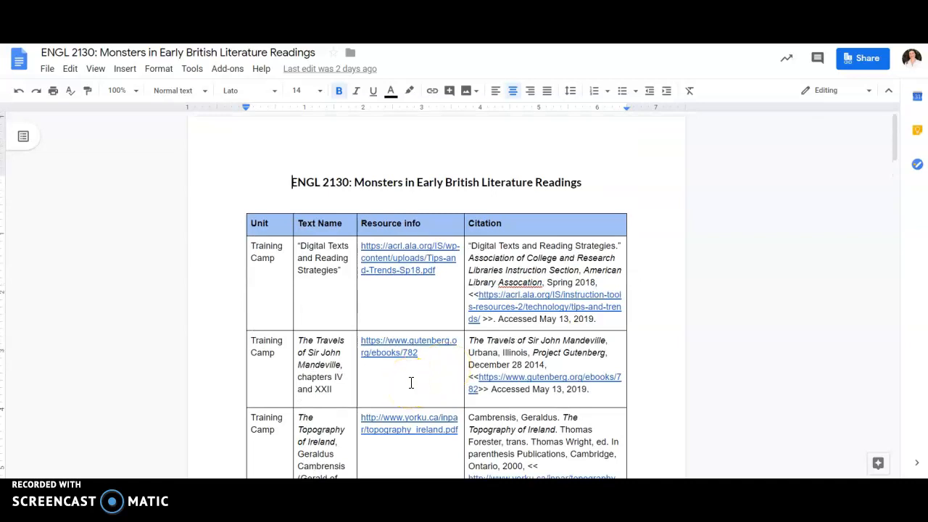
scroll(410, 383, "down", 2)
scroll(411, 383, "down", 2)
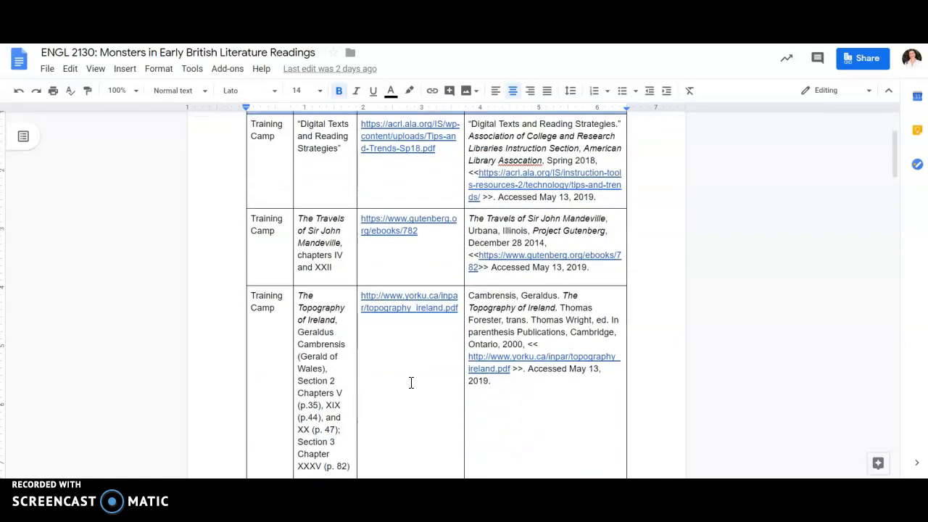
scroll(410, 383, "down", 6)
left_click(427, 339)
scroll(412, 338, "up", 4)
scroll(412, 339, "up", 4)
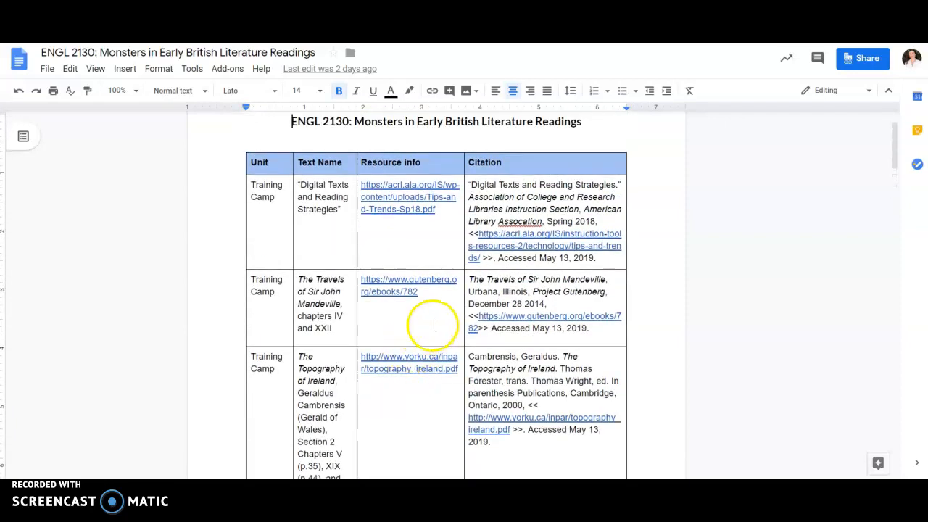
scroll(423, 348, "down", 2)
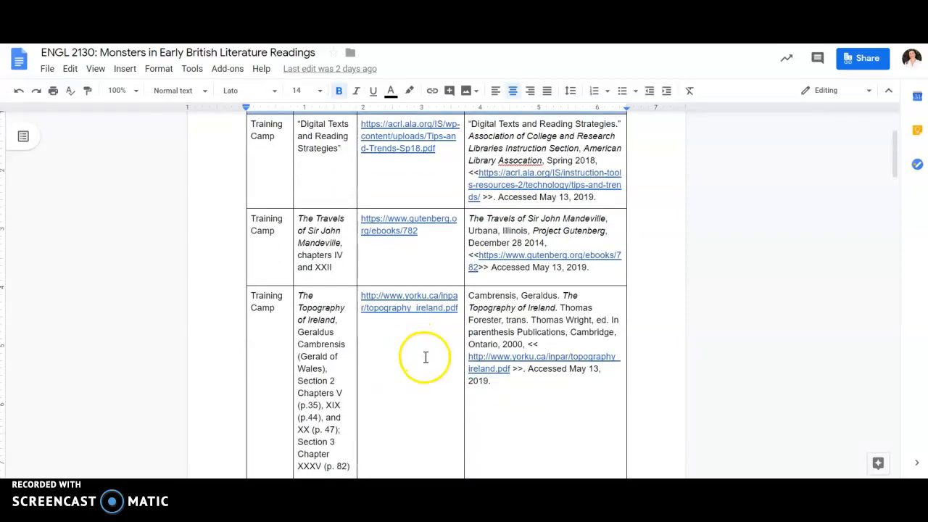
scroll(425, 355, "up", 4)
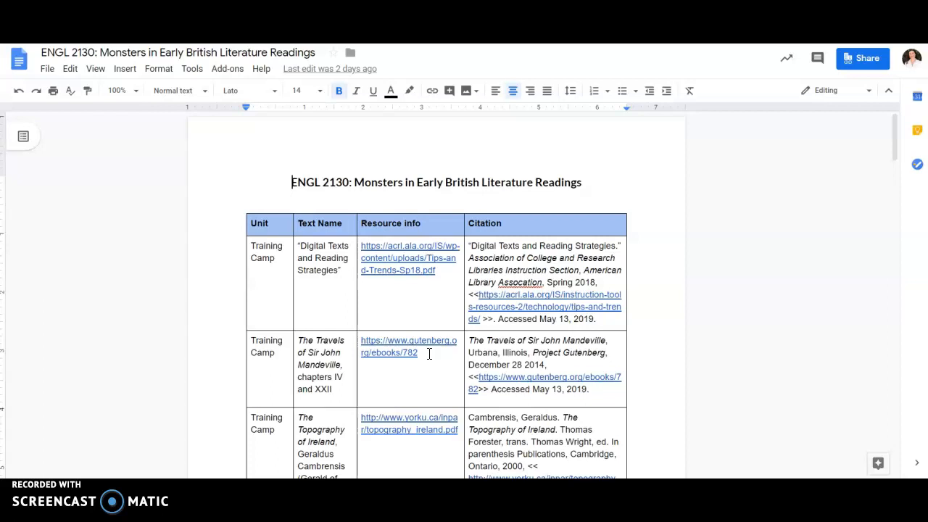
left_click(428, 375)
scroll(434, 391, "down", 2)
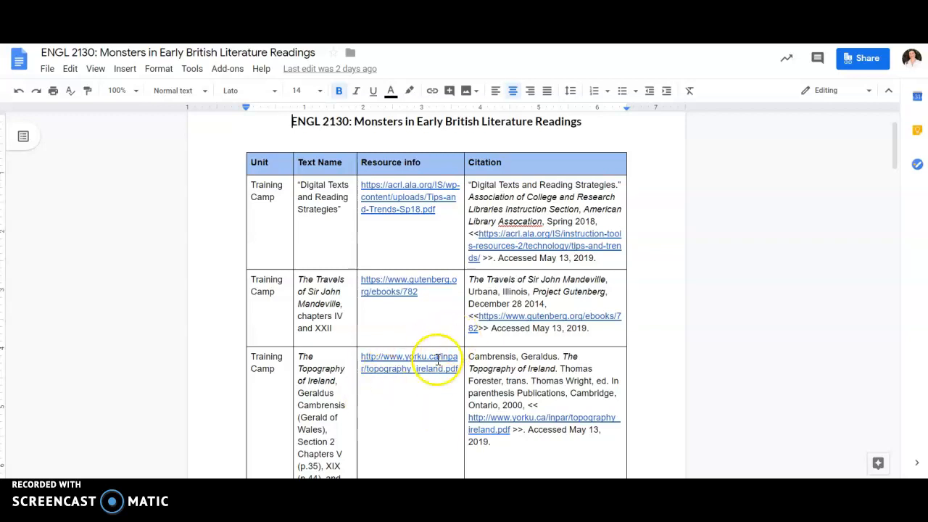
scroll(441, 409, "down", 1)
scroll(439, 411, "up", 1)
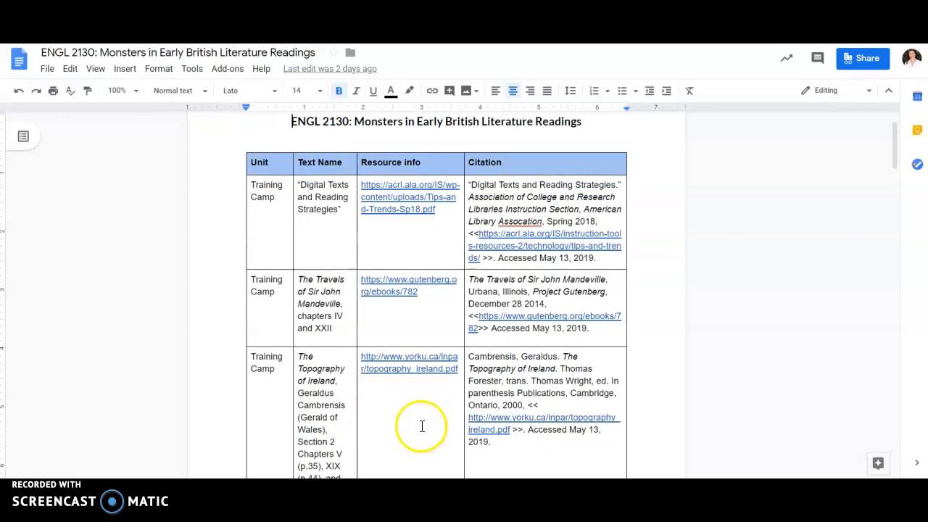
scroll(421, 426, "down", 1)
scroll(422, 425, "up", 1)
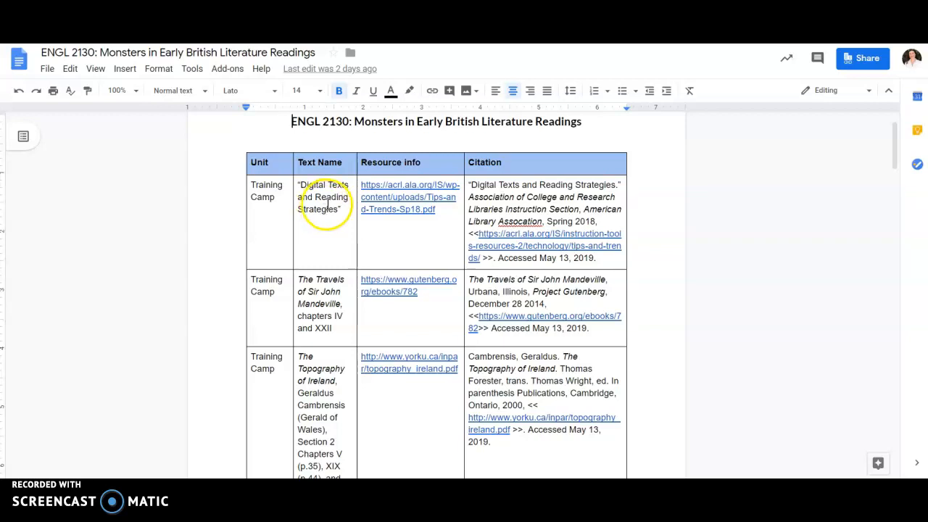
Check the assigned chapters of The Travels of Sir John Mandeville, then open its Project Gutenberg resource in the online HTML version.
scroll(326, 203, "down", 1)
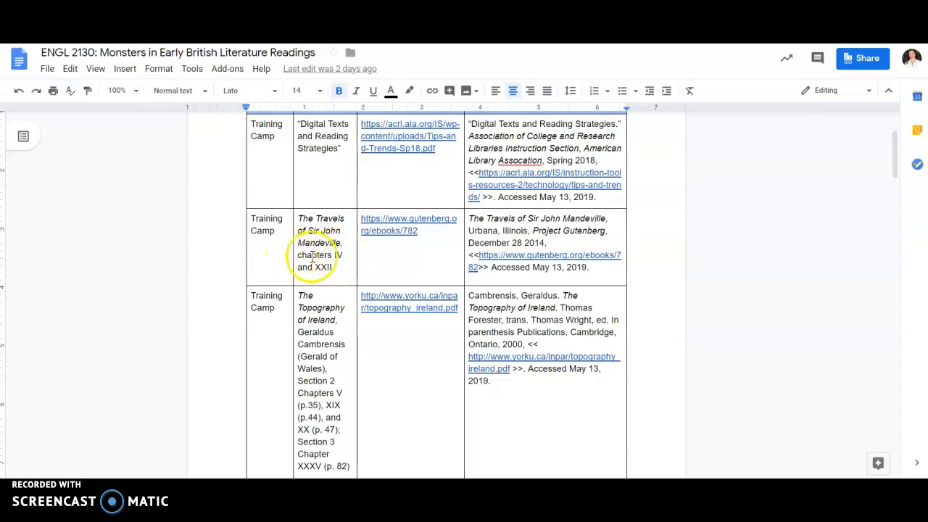
left_click(341, 255)
double_click(332, 268)
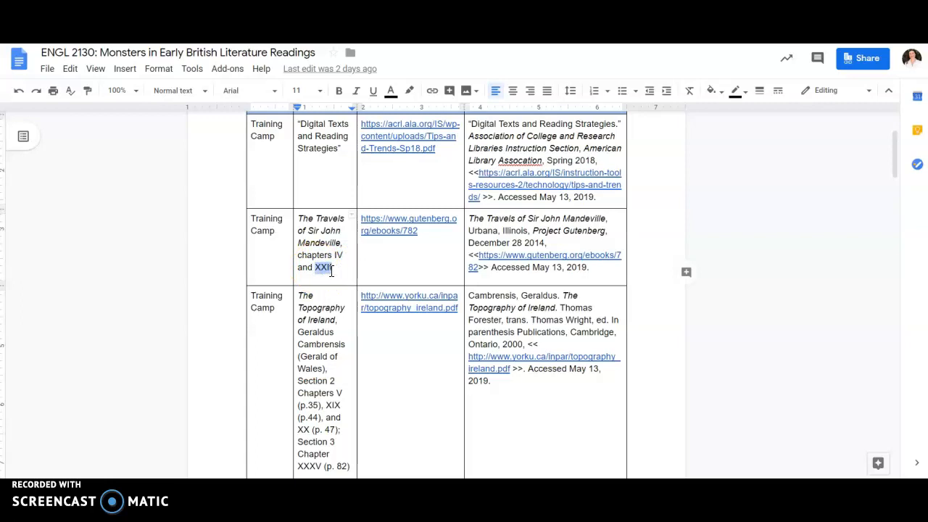
left_click(395, 229)
left_click(414, 249)
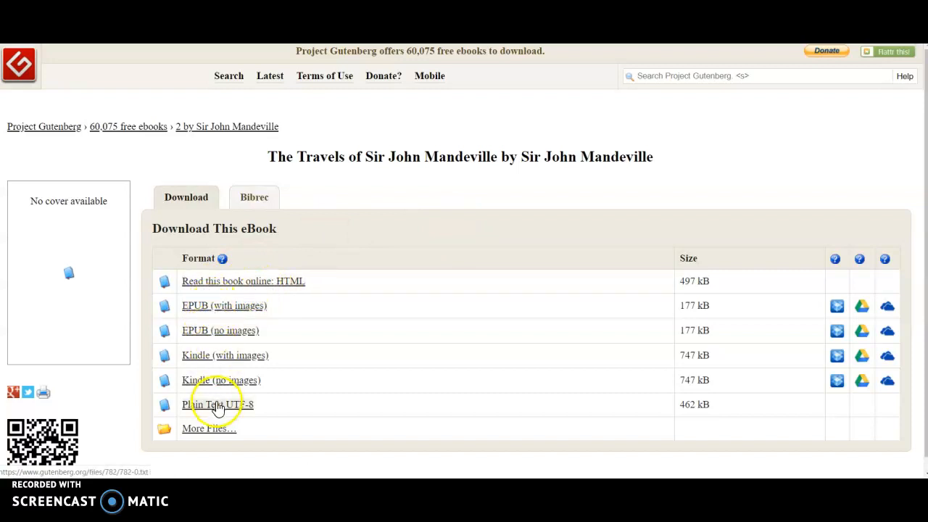
left_click(251, 285)
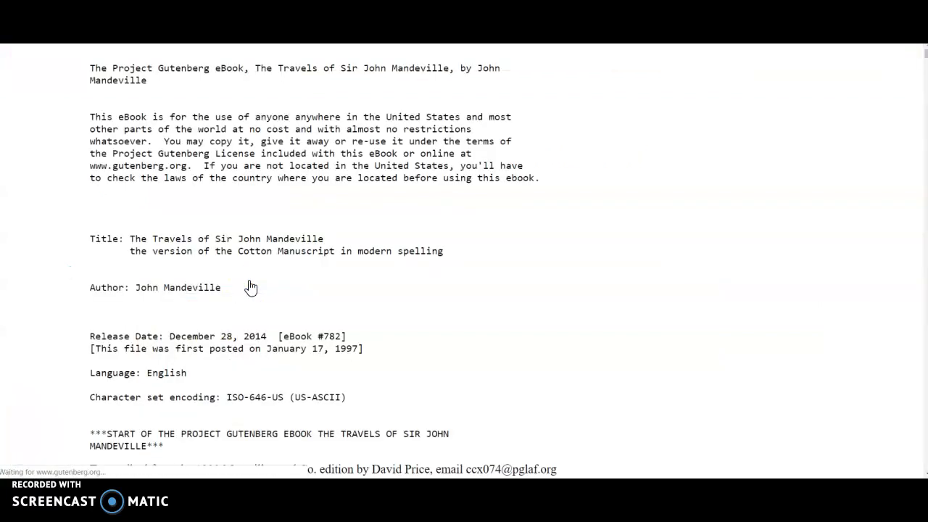
Find the table of contents in the online edition of The Travels of Sir John Mandeville.
scroll(425, 238, "down", 7)
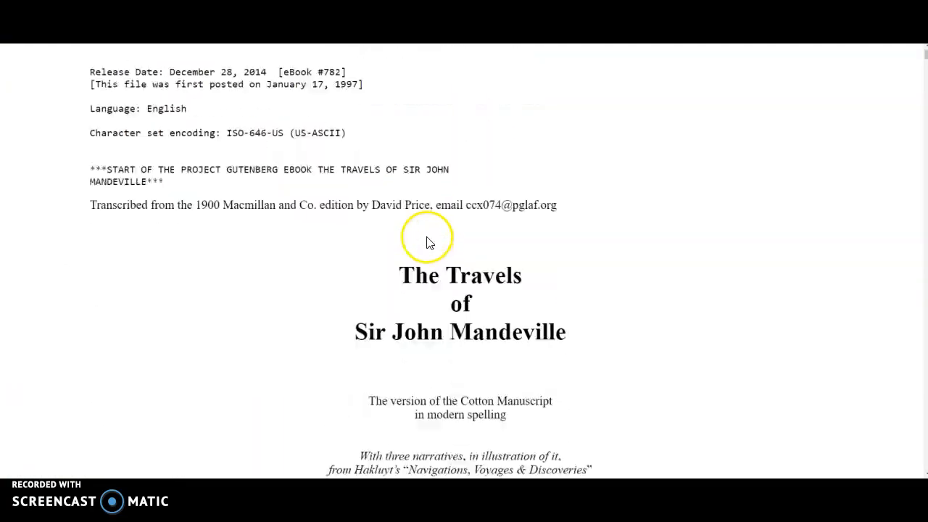
scroll(428, 228, "down", 10)
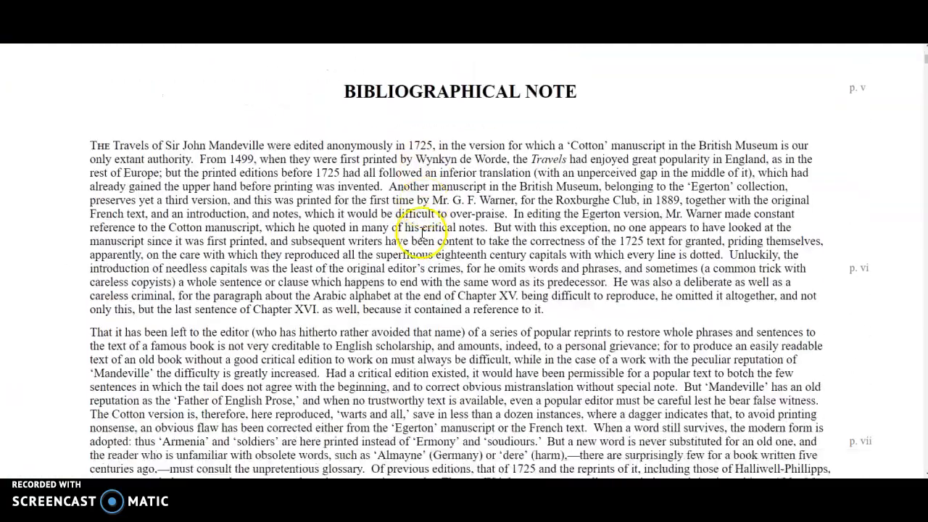
scroll(421, 239, "down", 10)
scroll(427, 237, "down", 1)
scroll(427, 239, "down", 3)
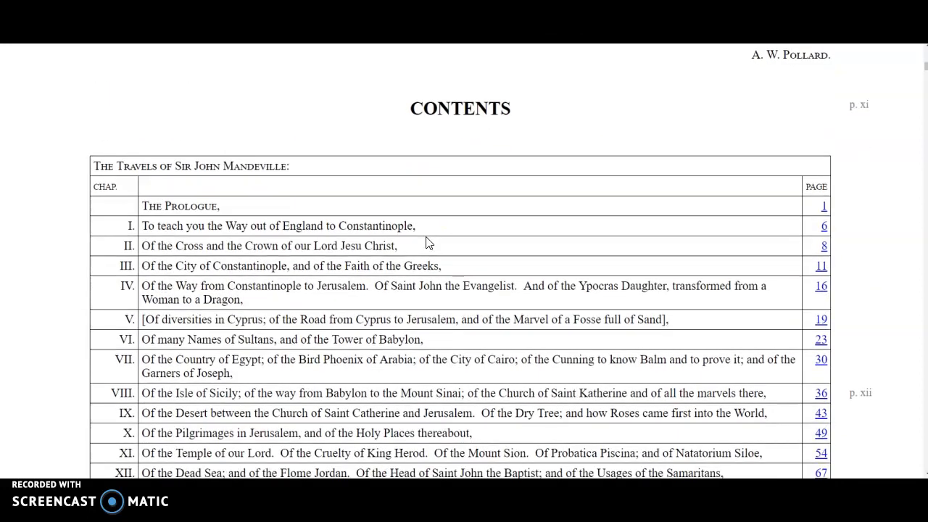
scroll(427, 242, "down", 2)
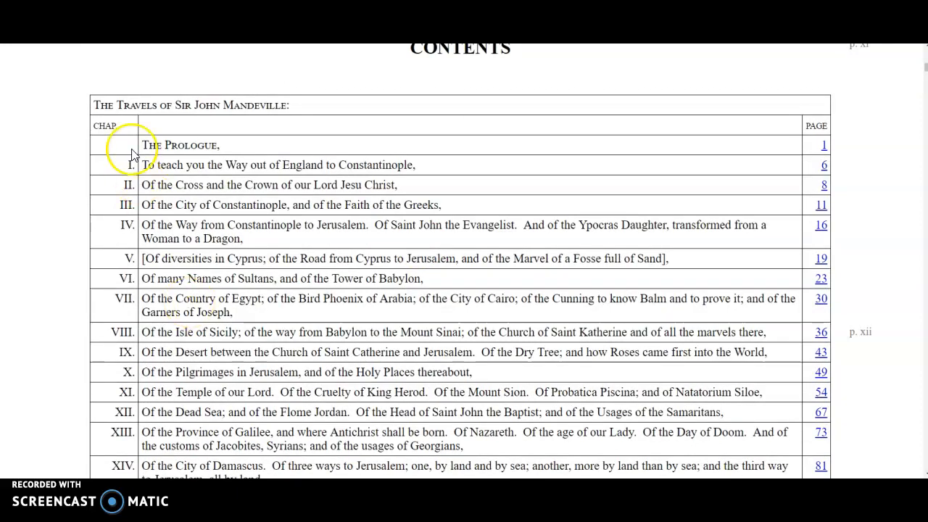
Locate the assigned chapters IV and XXII in the table of contents and highlight their numerals.
double_click(125, 226)
scroll(99, 418, "down", 1)
scroll(100, 418, "down", 8)
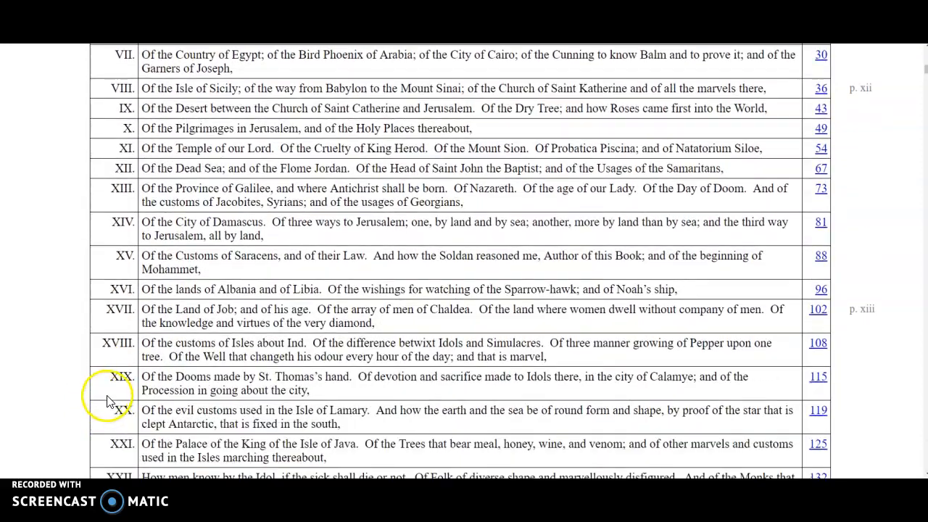
scroll(106, 403, "down", 2)
left_click_drag(105, 415, 133, 414)
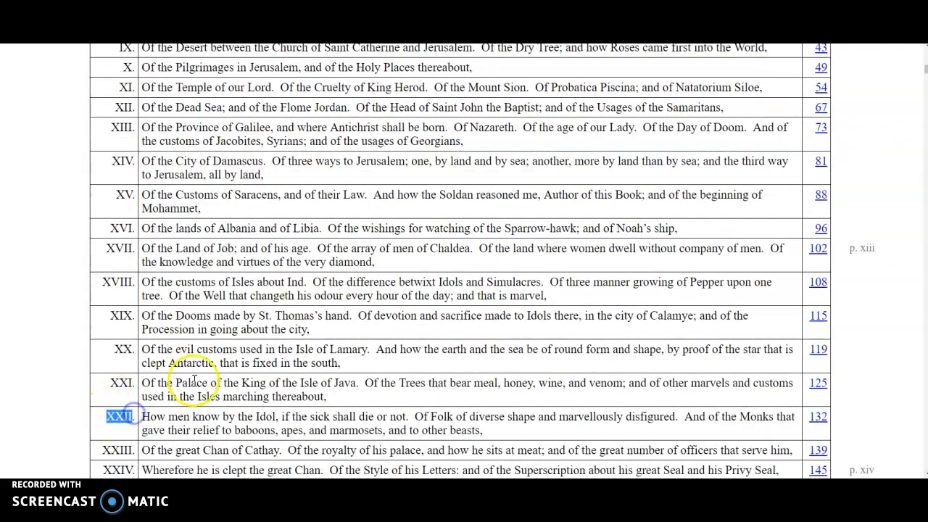
scroll(131, 391, "up", 11)
left_click_drag(119, 225, 132, 225)
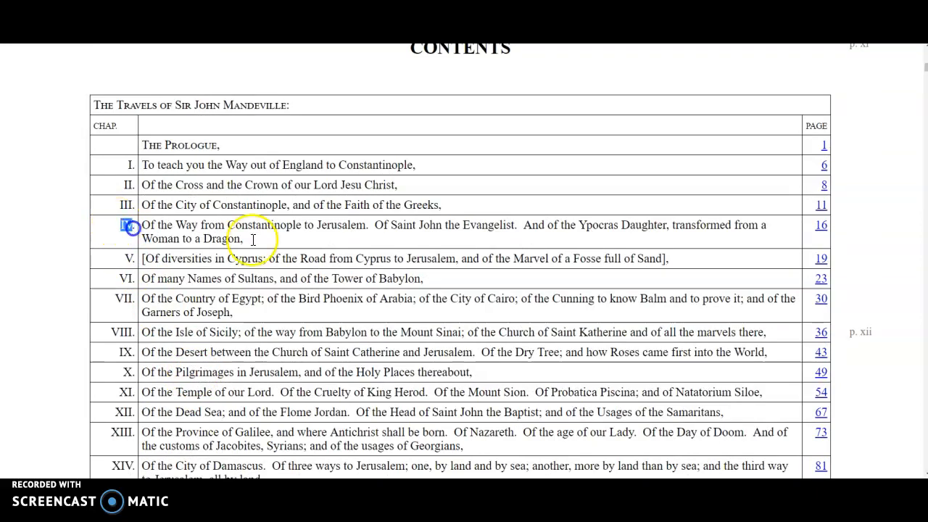
Go to Chapter IV of the book and highlight "And of the Ypocras Daughter" in its chapter summary.
left_click(823, 227)
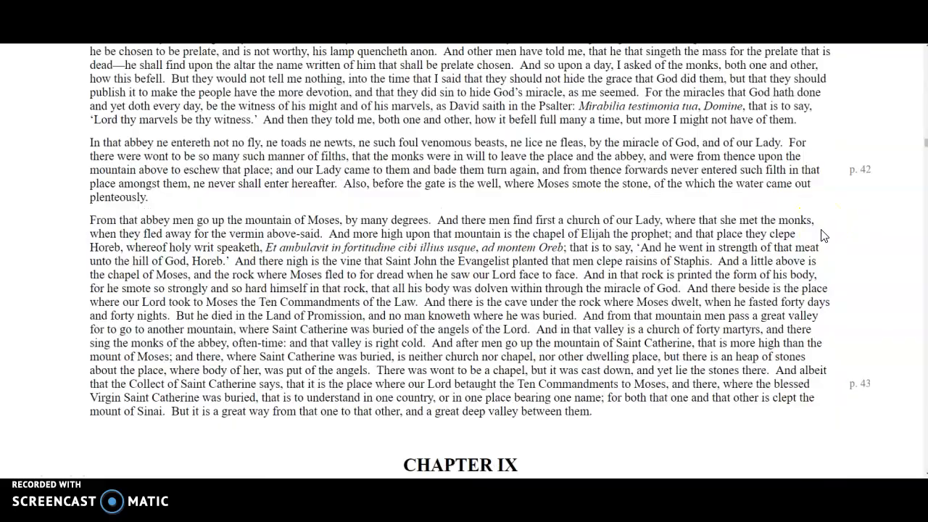
scroll(824, 236, "up", 10)
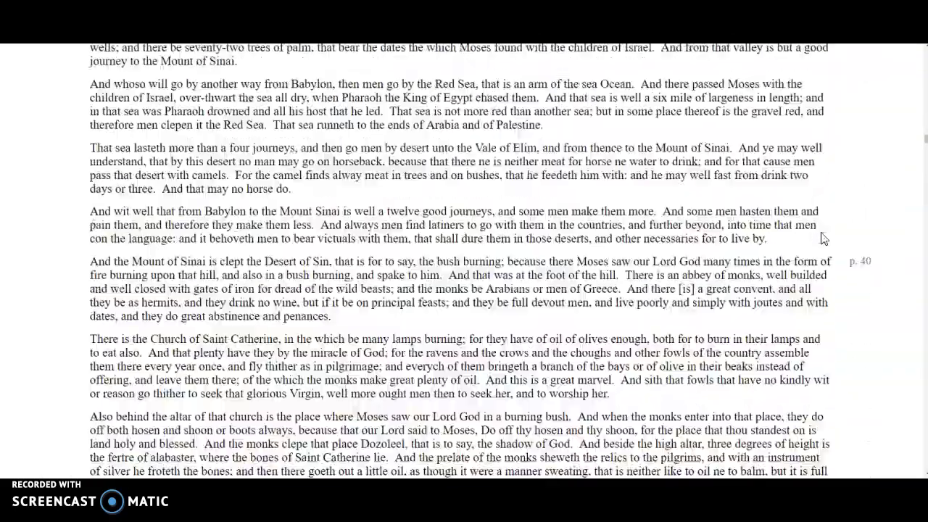
scroll(823, 238, "up", 6)
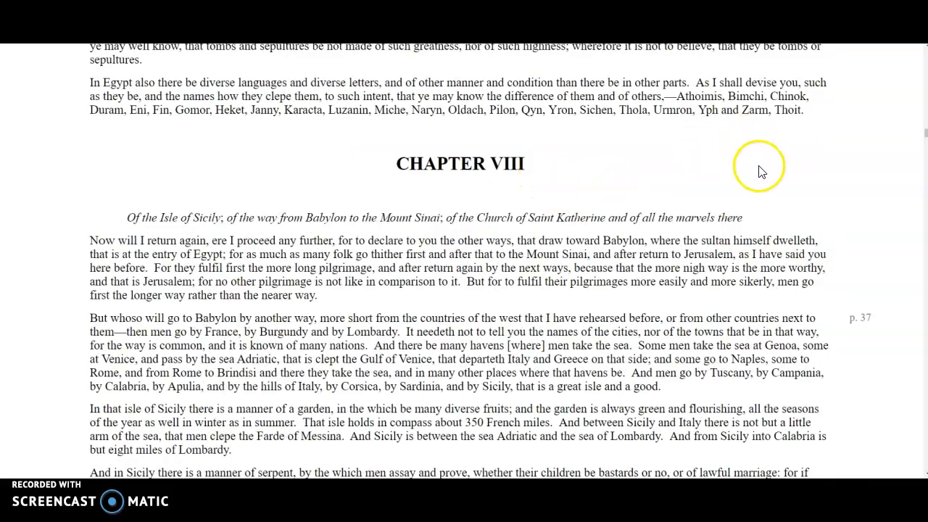
scroll(767, 186, "up", 8)
scroll(772, 197, "up", 10)
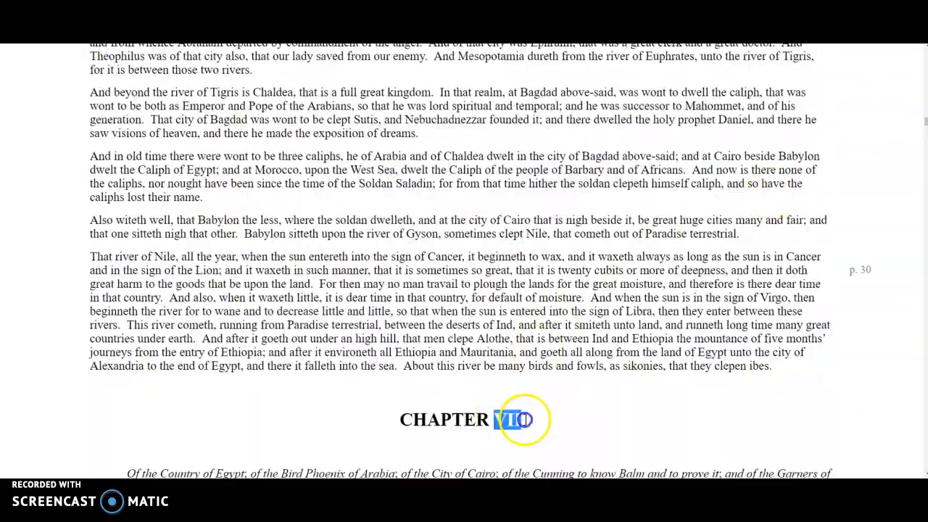
scroll(616, 363, "up", 20)
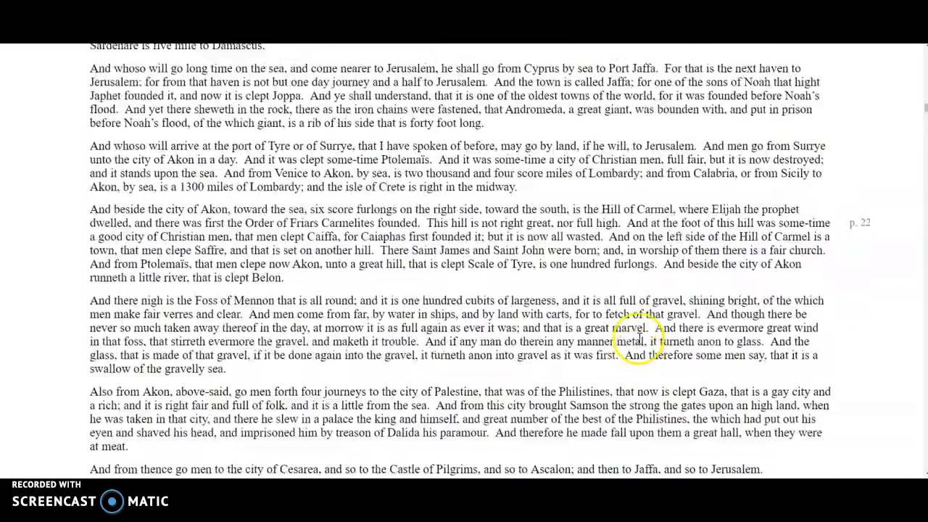
scroll(640, 340, "up", 15)
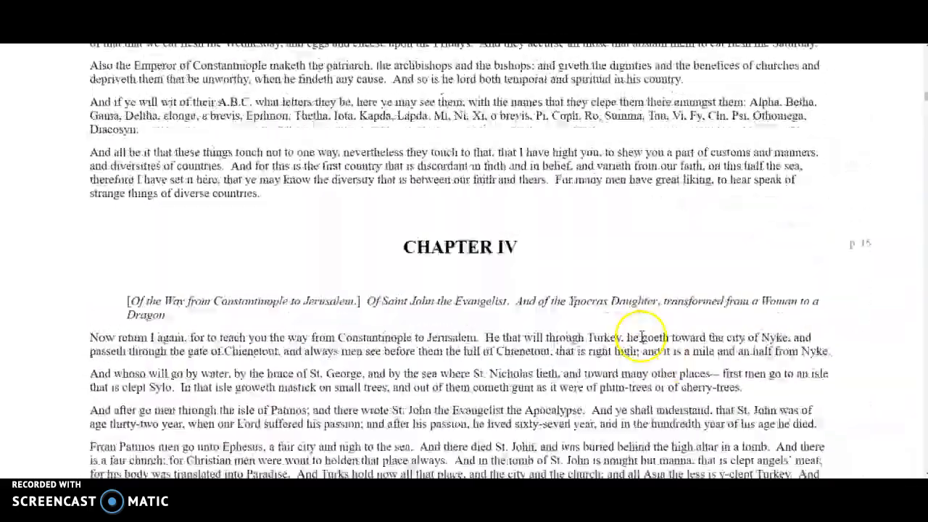
scroll(642, 336, "down", 1)
left_click_drag(517, 192, 656, 194)
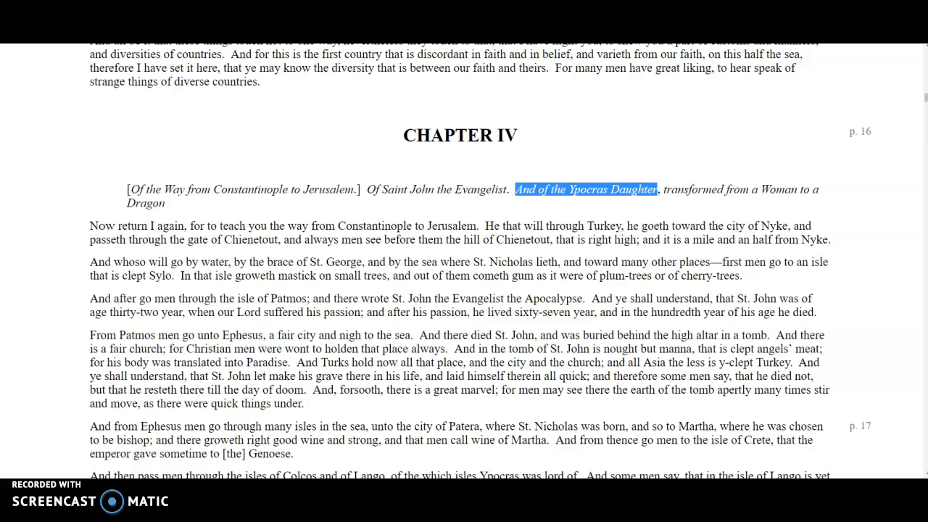
Return to the readings document and bring up the "Digital Texts and Reading Strategies" entry.
key("ctrl+shift+Tab")
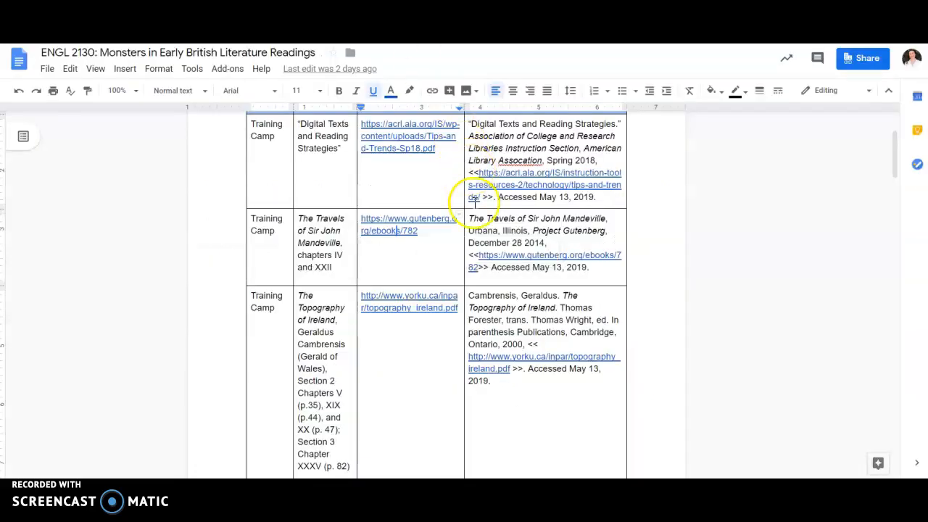
scroll(493, 292, "up", 2)
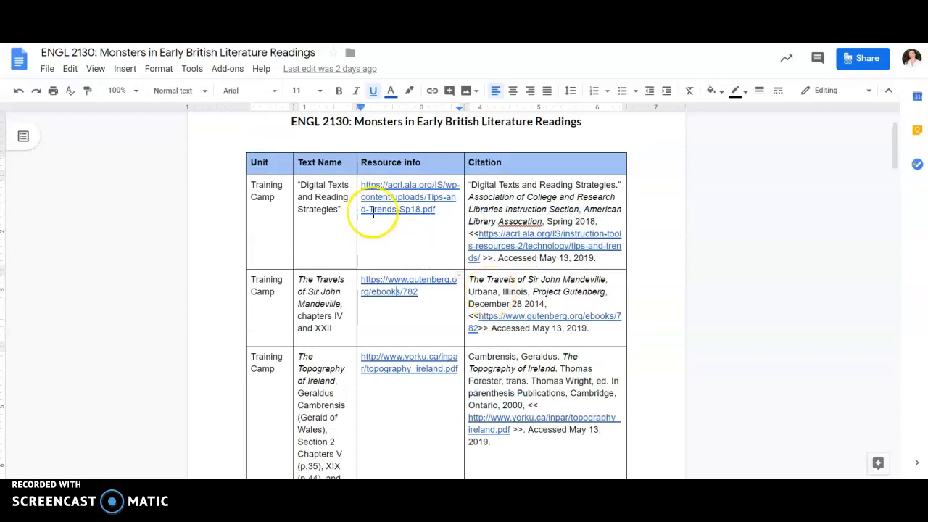
Open the linked website for the Hereford Mappa Mundi entry in the Training Camp readings.
scroll(374, 211, "down", 5)
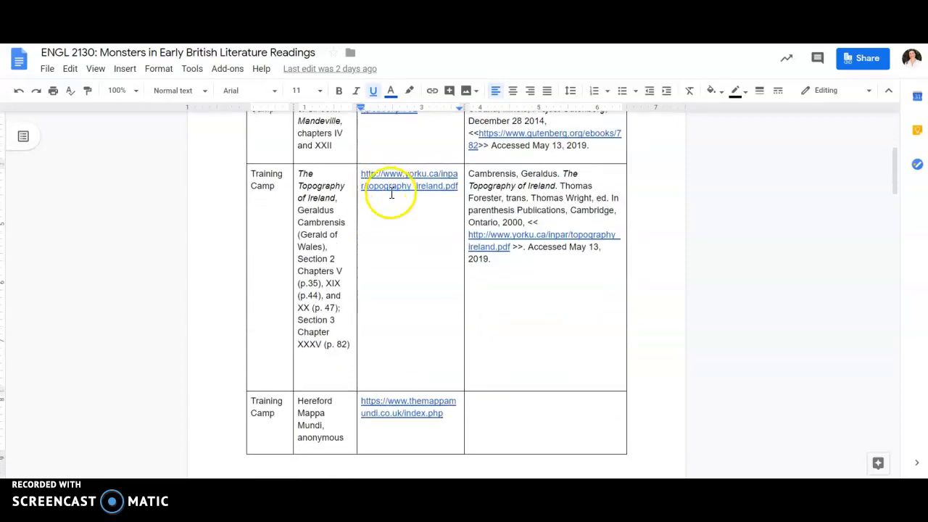
scroll(392, 195, "down", 3)
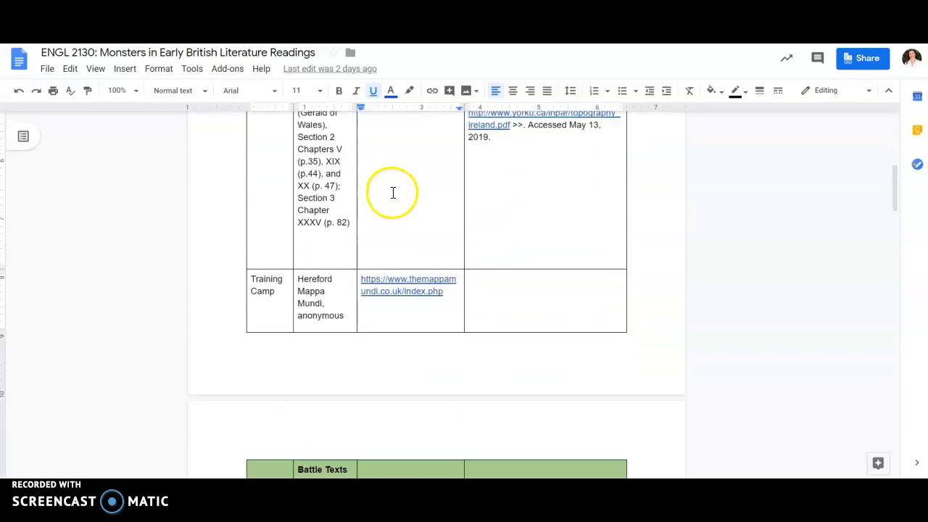
left_click(397, 292)
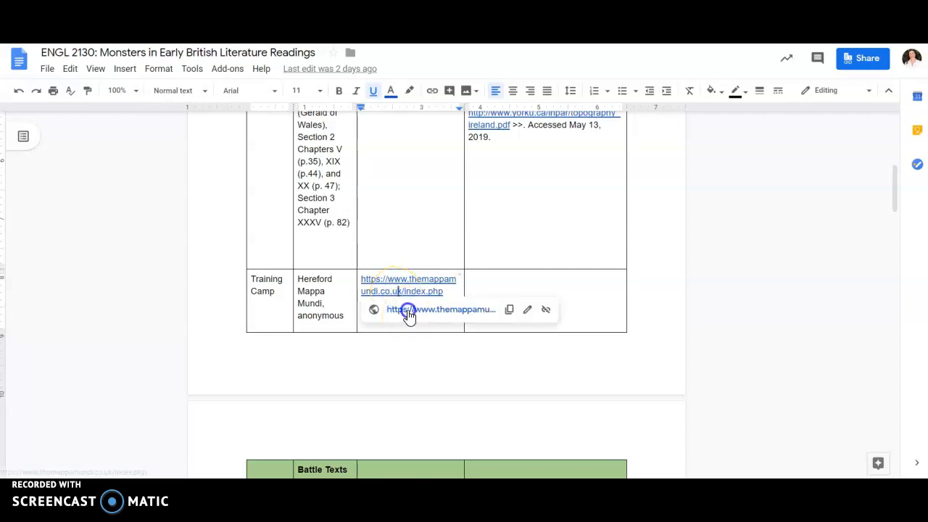
left_click(408, 313)
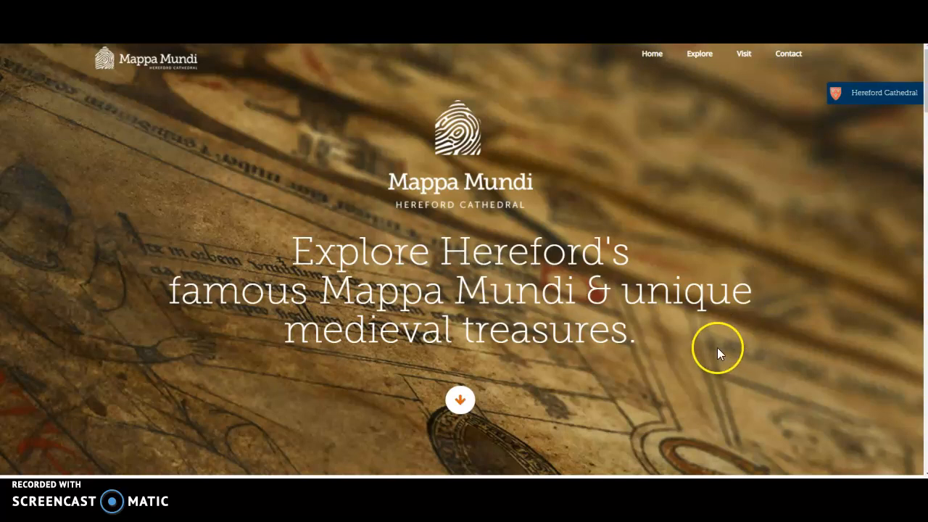
Open the Mappa Mundi Exploration from the site's introduction to the map and start exploring.
scroll(722, 341, "down", 3)
scroll(722, 332, "down", 4)
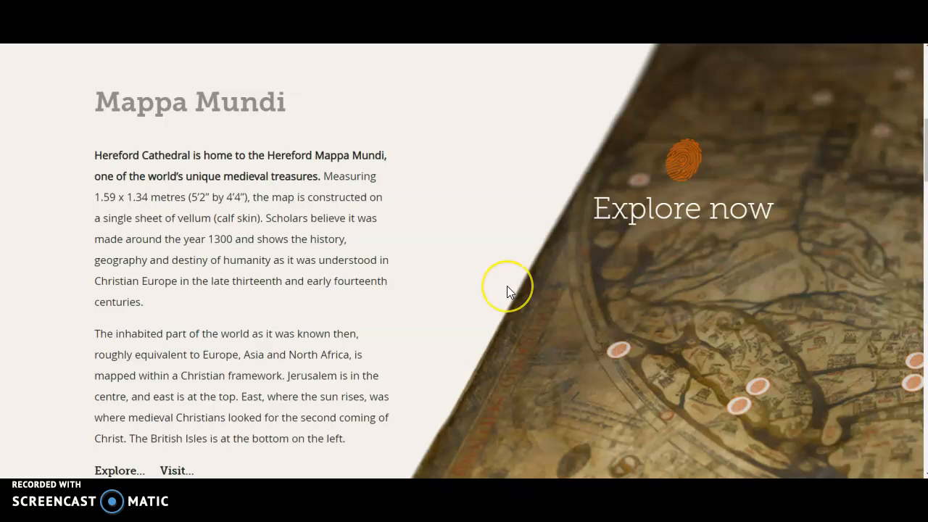
scroll(507, 286, "down", 1)
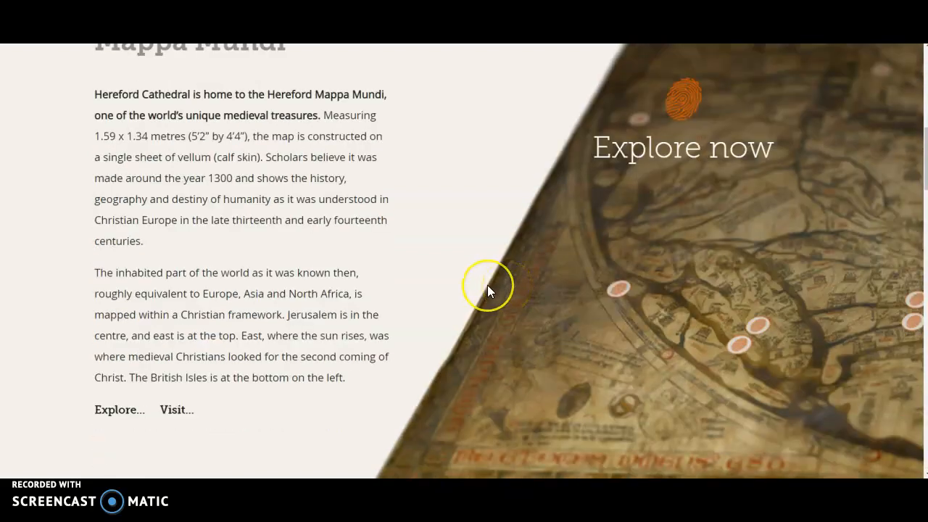
scroll(488, 288, "up", 1)
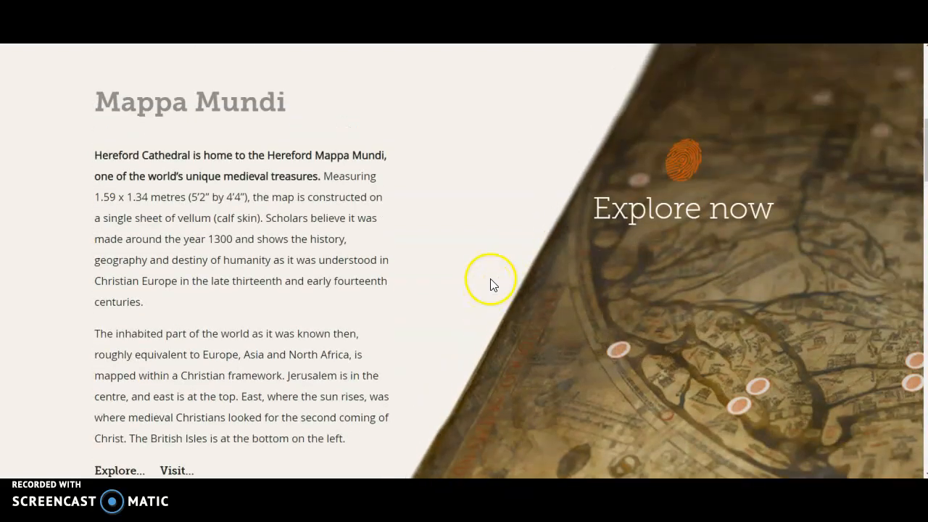
left_click(650, 217)
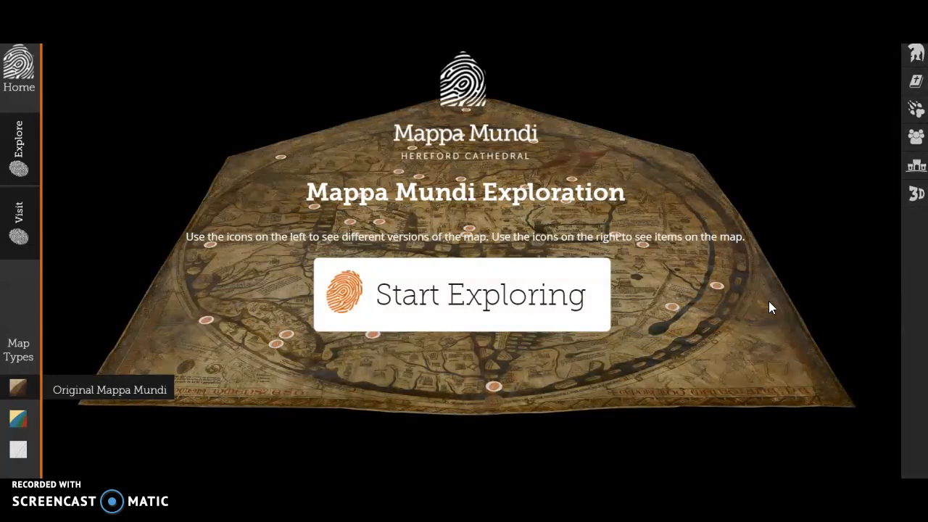
left_click(525, 316)
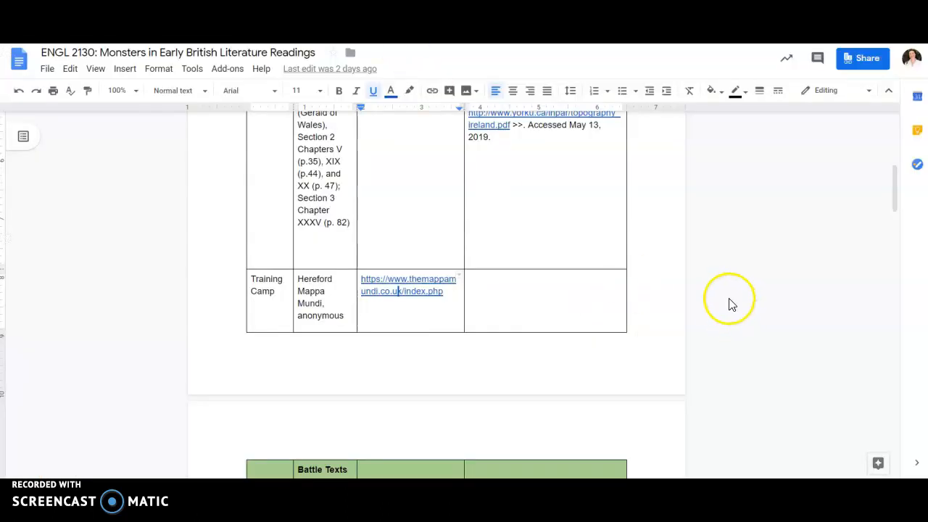
In the readings document, review the Battle Texts entries and highlight the "BABL 58-103" reference for Beowulf.
scroll(675, 283, "down", 3)
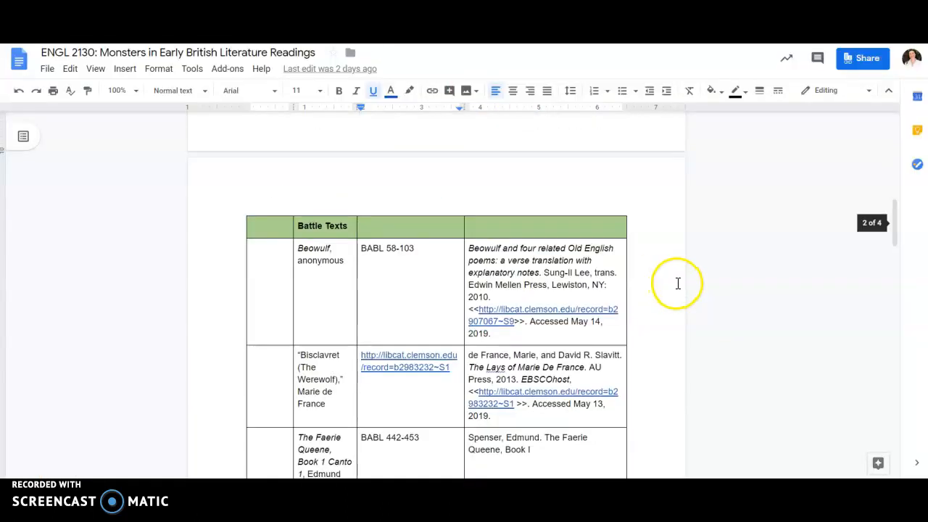
scroll(678, 282, "down", 1)
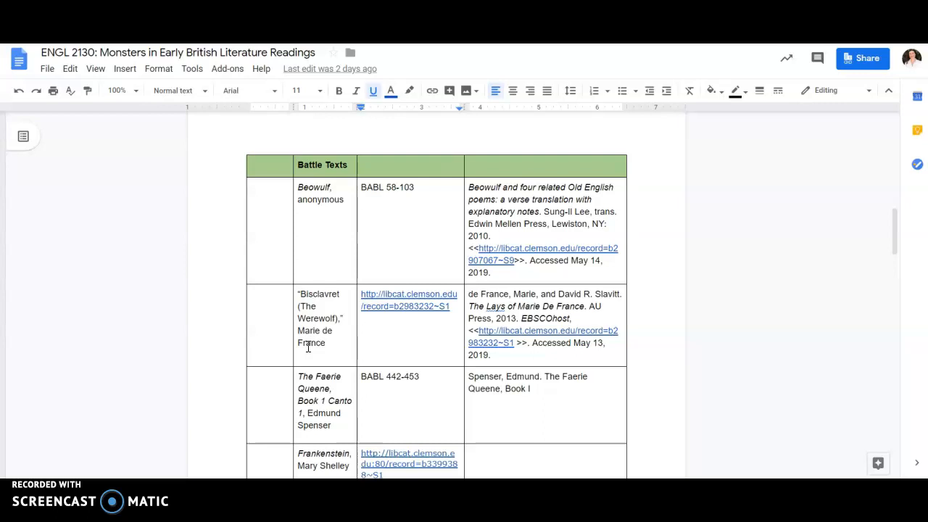
scroll(308, 348, "down", 1)
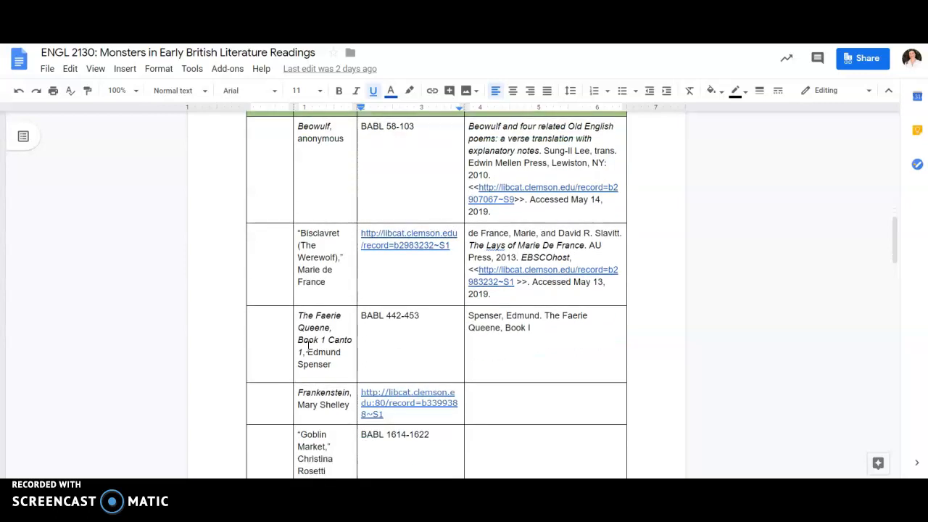
scroll(308, 346, "down", 2)
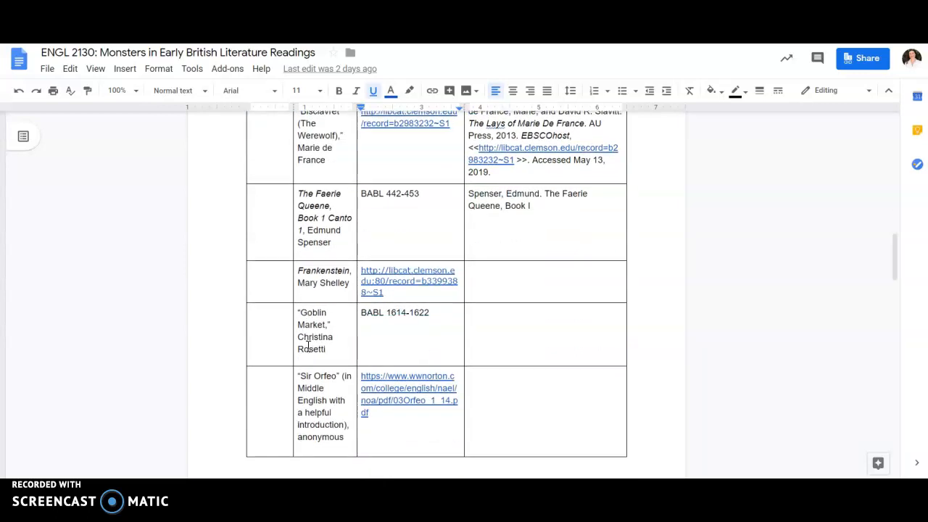
scroll(307, 347, "up", 4)
left_click_drag(362, 249, 415, 247)
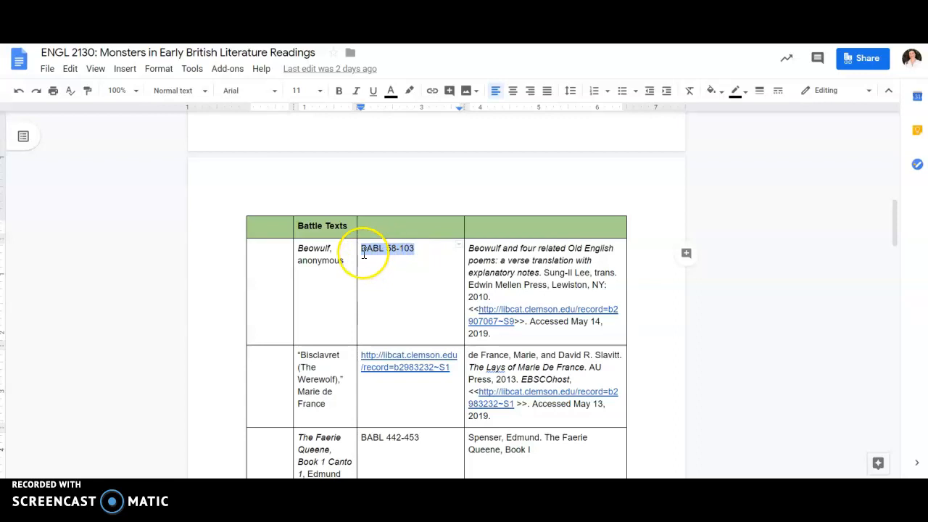
left_click(414, 249)
Examine which Battle Texts entries, from "Bisclavret" to Sir Gawain and the Green Knight, use BABL page references and which use links.
scroll(414, 248, "down", 3)
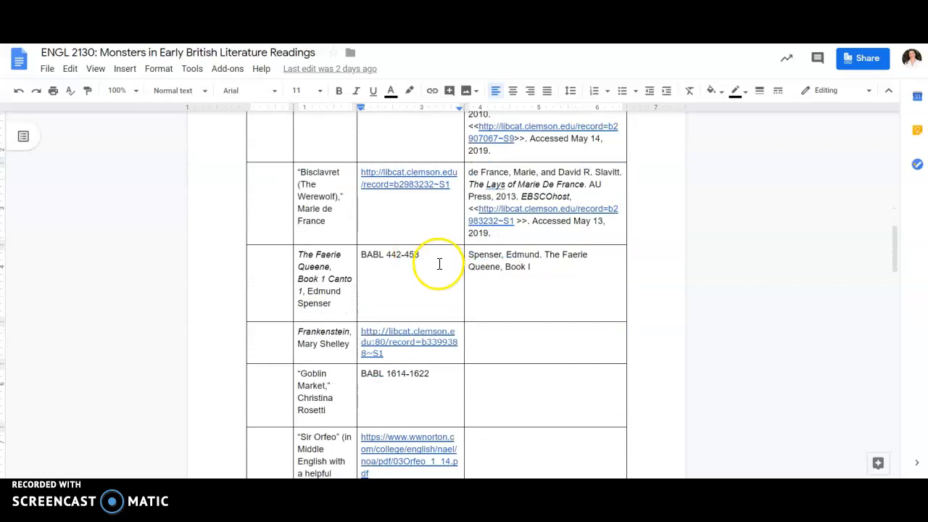
scroll(437, 268, "up", 1)
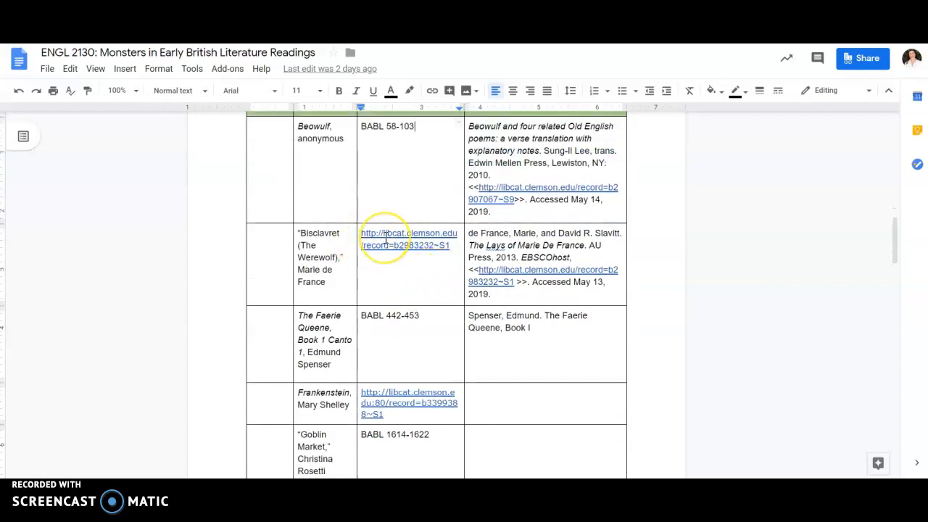
scroll(385, 239, "down", 3)
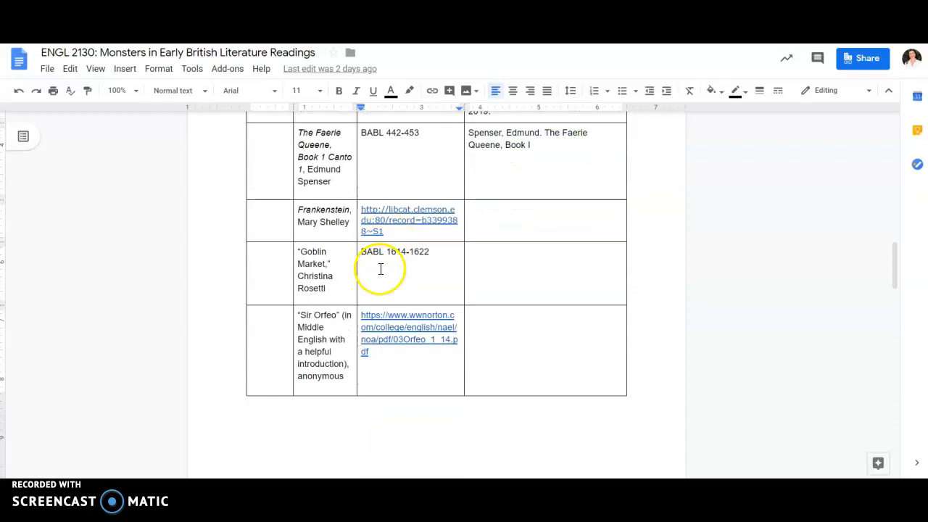
scroll(412, 335, "down", 4)
scroll(413, 340, "down", 3)
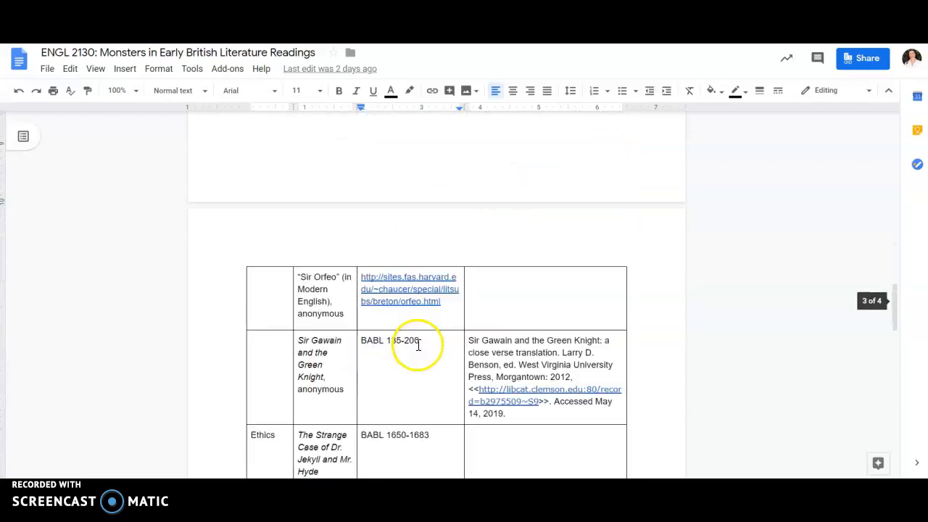
scroll(417, 344, "up", 6)
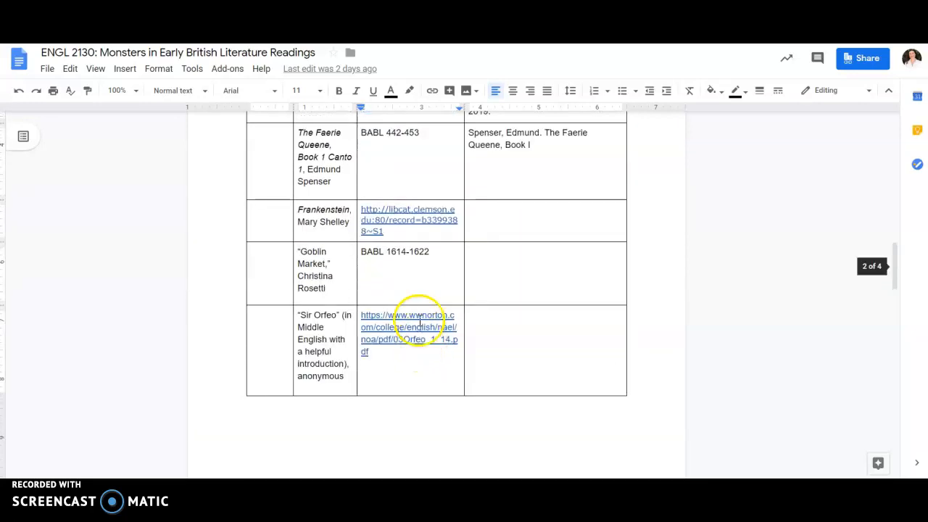
scroll(414, 333, "up", 1)
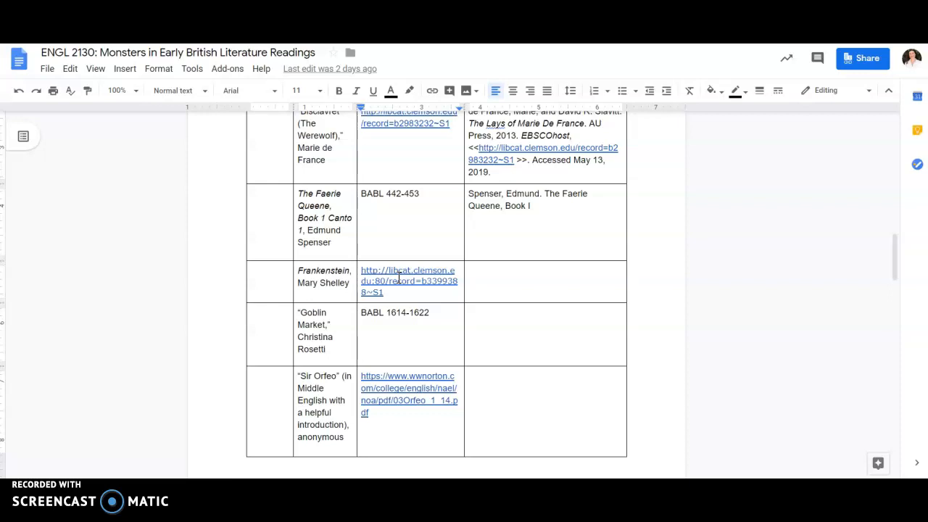
scroll(399, 278, "up", 3)
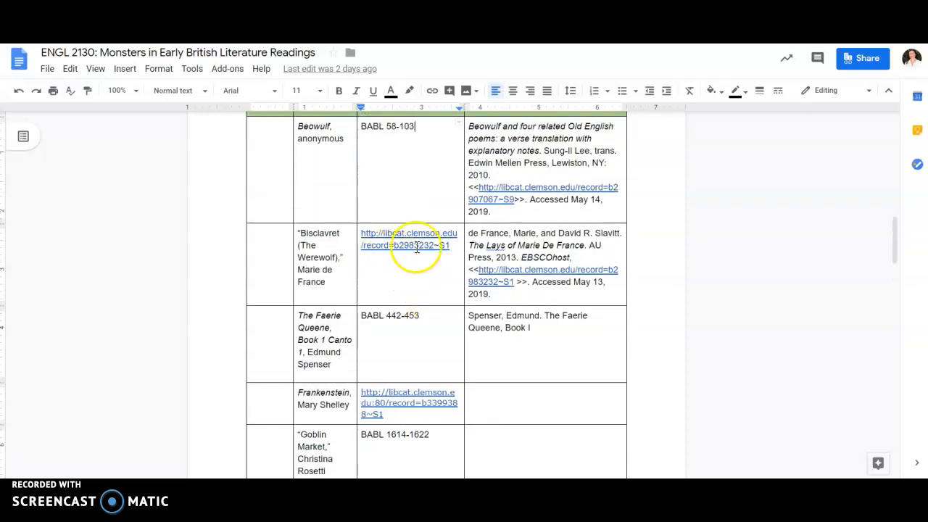
Go to the final entry of the readings table and highlight "The Tempest, William Shakespeare".
scroll(421, 269, "down", 5)
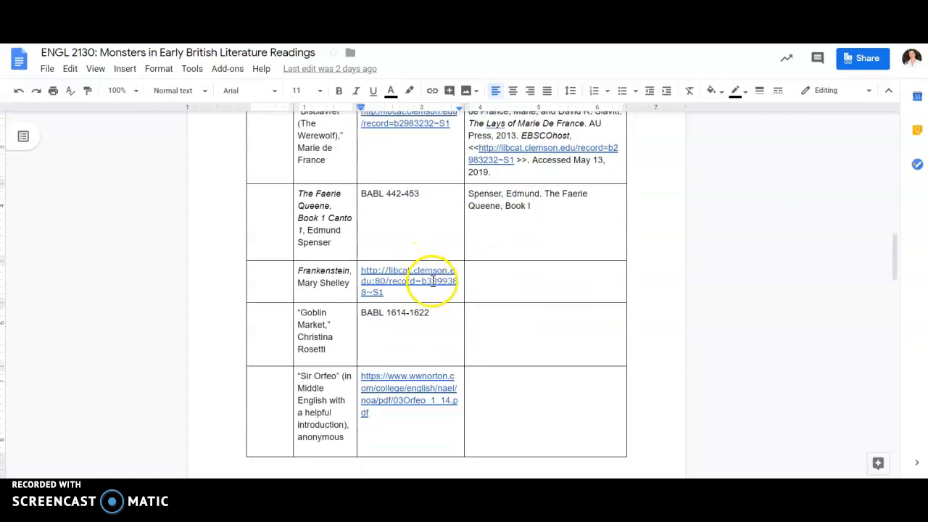
scroll(430, 283, "down", 5)
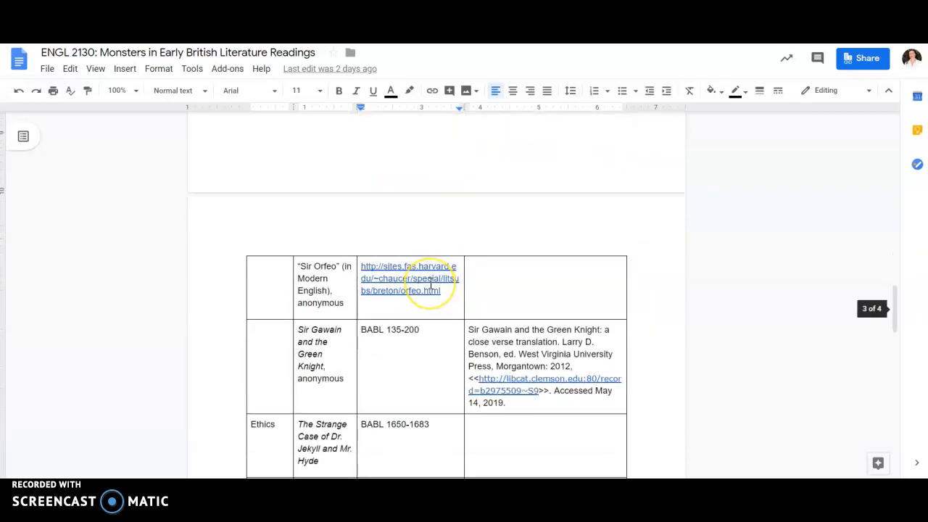
scroll(431, 284, "down", 5)
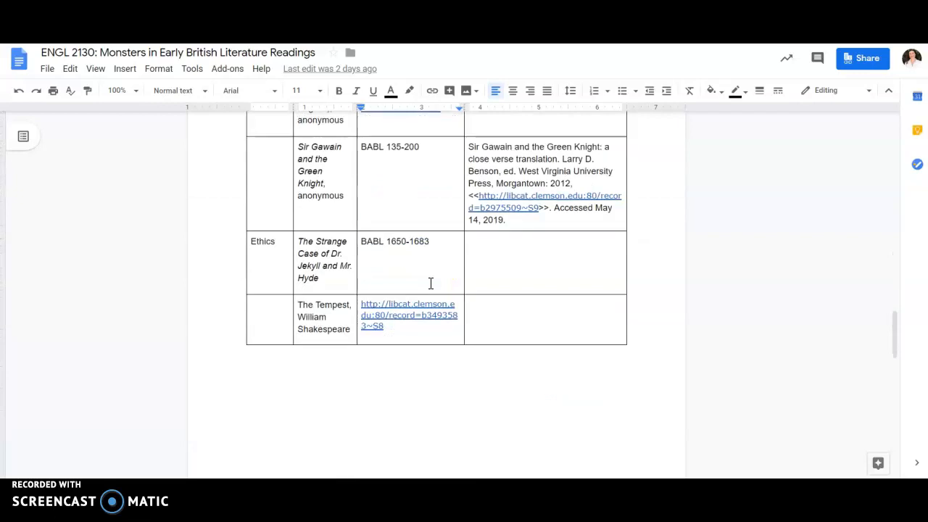
left_click(342, 329)
left_click_drag(342, 328, 301, 310)
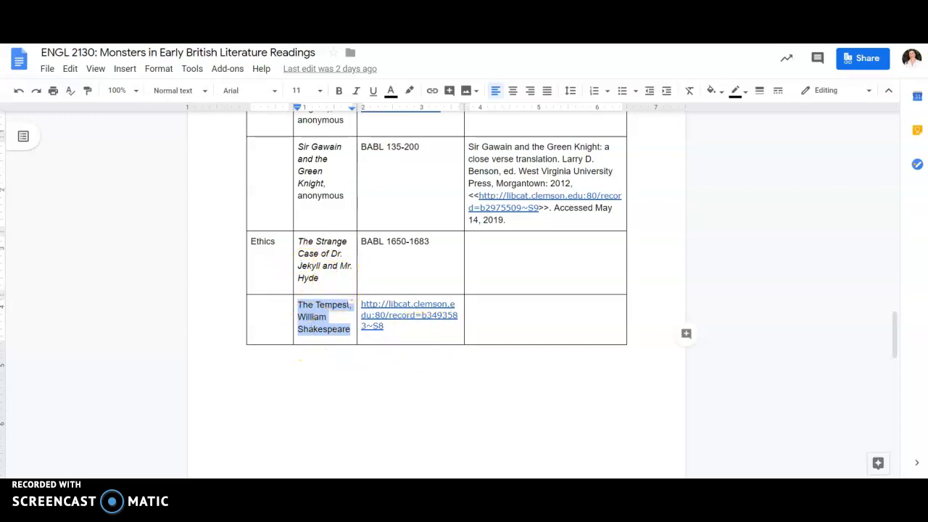
Switch to the ENGL 2130 course home page in Canvas and open the Reading Guides page.
scroll(437, 209, "up", 20)
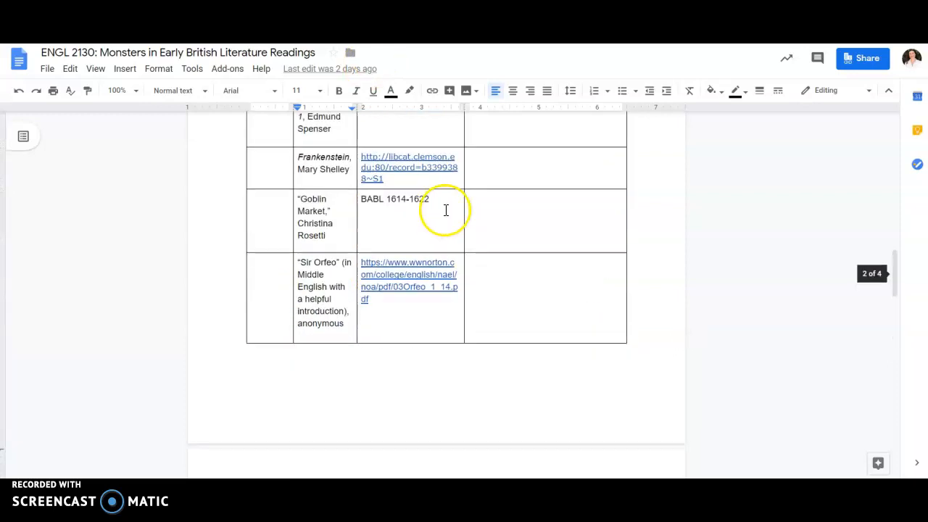
key("ctrl+shift+Tab")
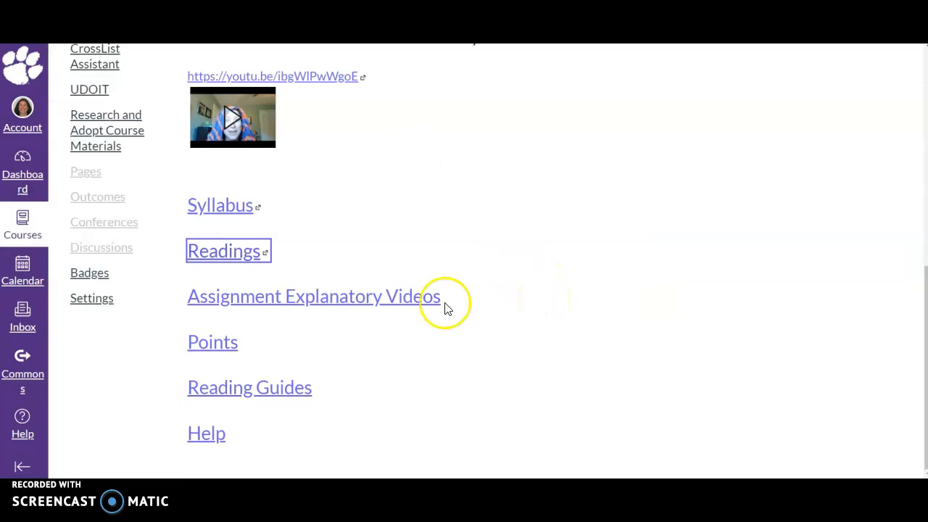
left_click(265, 392)
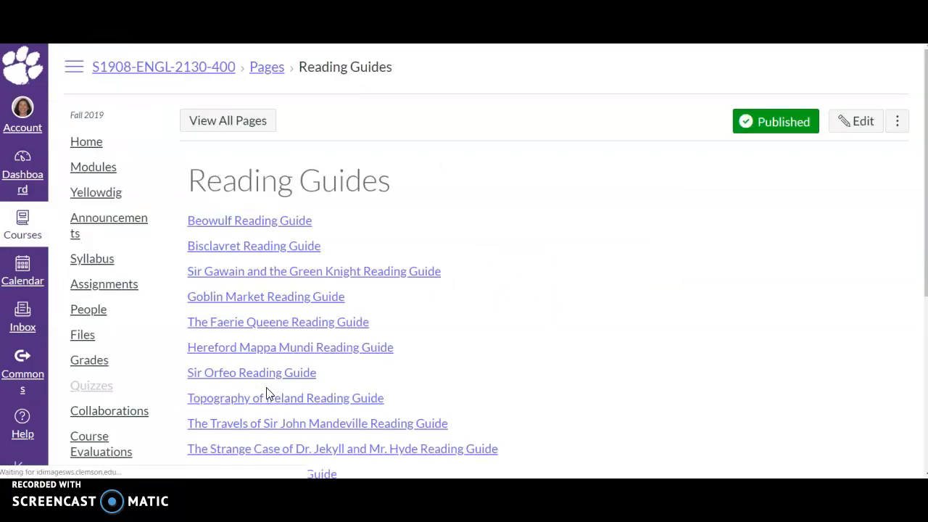
Open The Travels of Sir John Mandeville Reading Guide and read its background, major concept, Chapter IV and Chapter XXII sections.
scroll(362, 199, "down", 1)
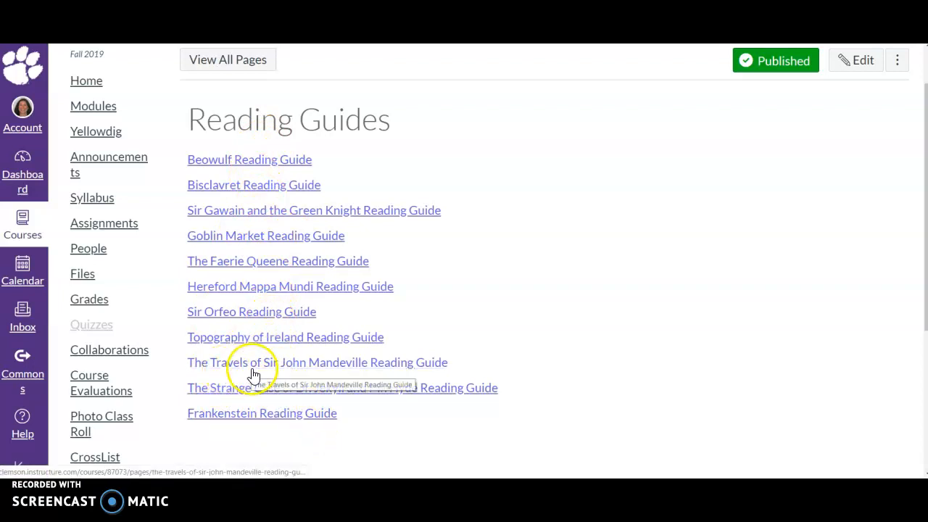
left_click(324, 368)
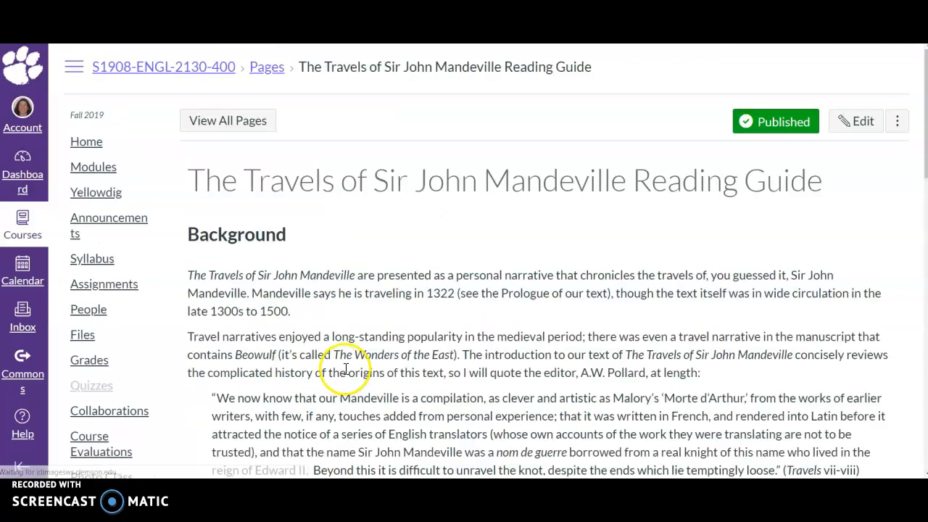
scroll(736, 290, "down", 1)
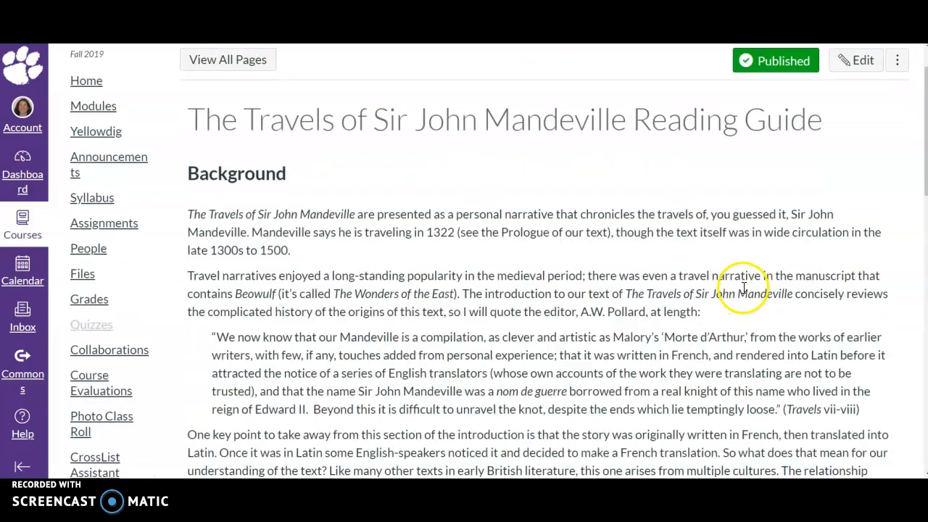
scroll(259, 207, "down", 4)
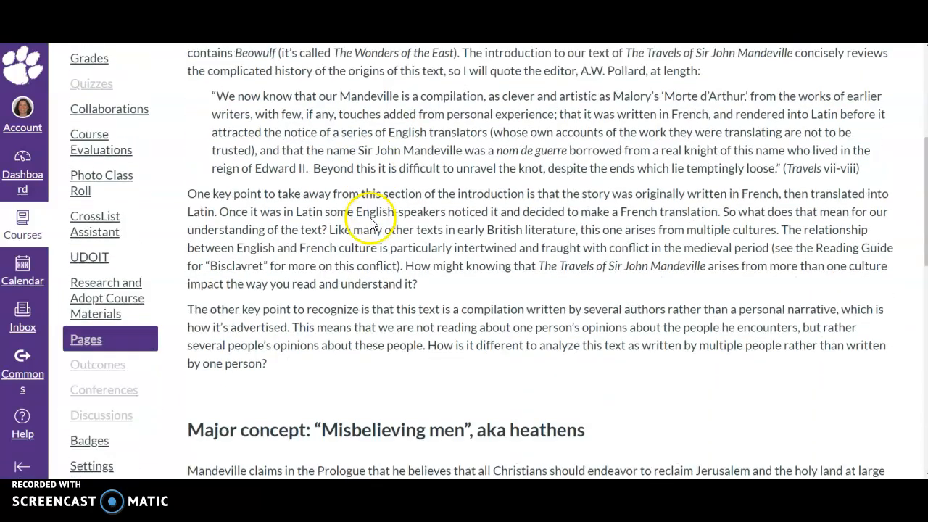
scroll(274, 215, "down", 5)
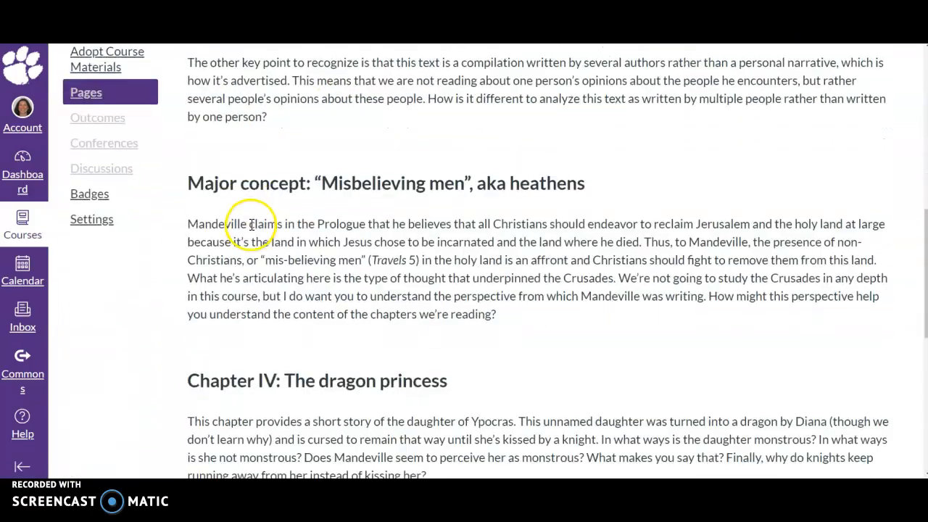
scroll(254, 229, "down", 2)
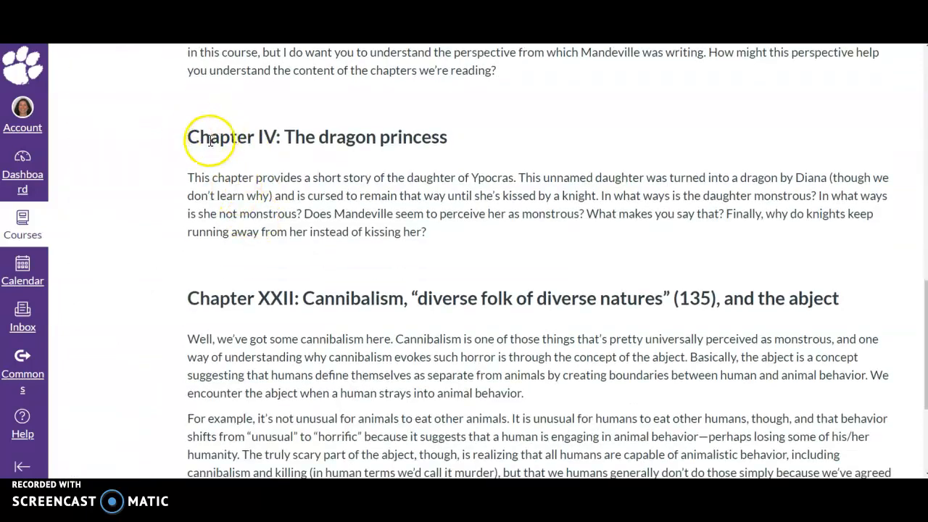
scroll(426, 165, "down", 3)
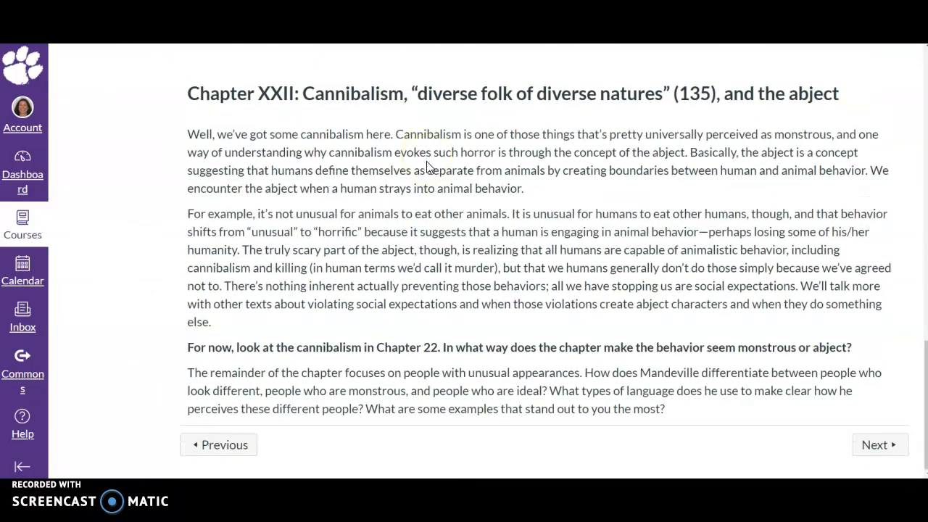
Return from the Mandeville reading guide to the course home page and look over its resource links.
scroll(435, 169, "up", 15)
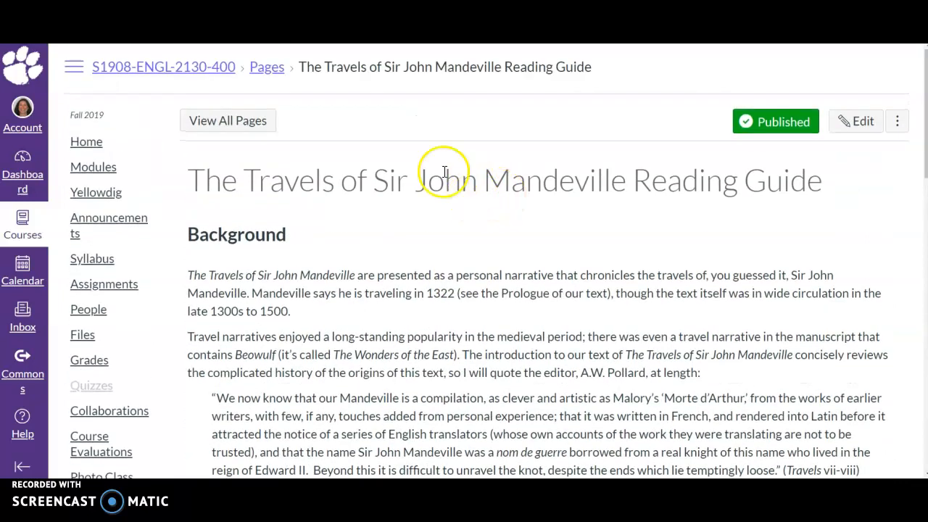
left_click(76, 143)
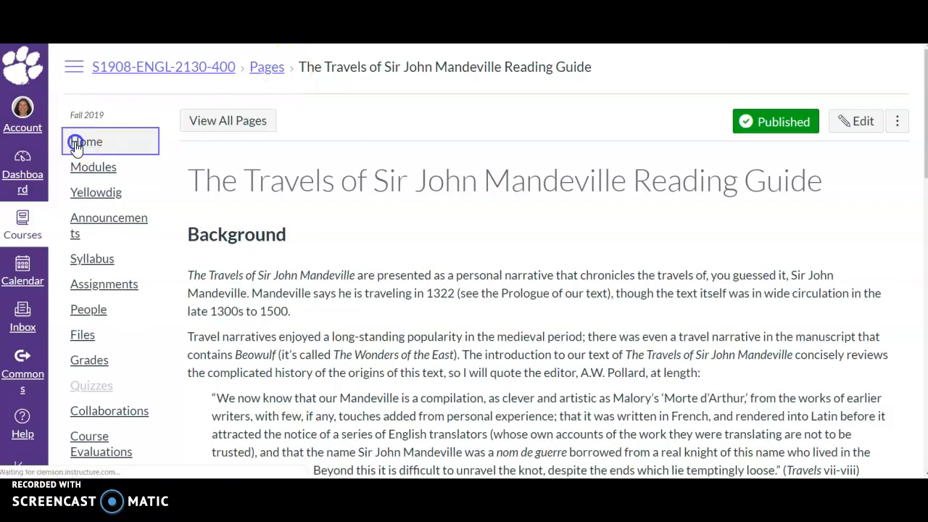
scroll(435, 226, "down", 4)
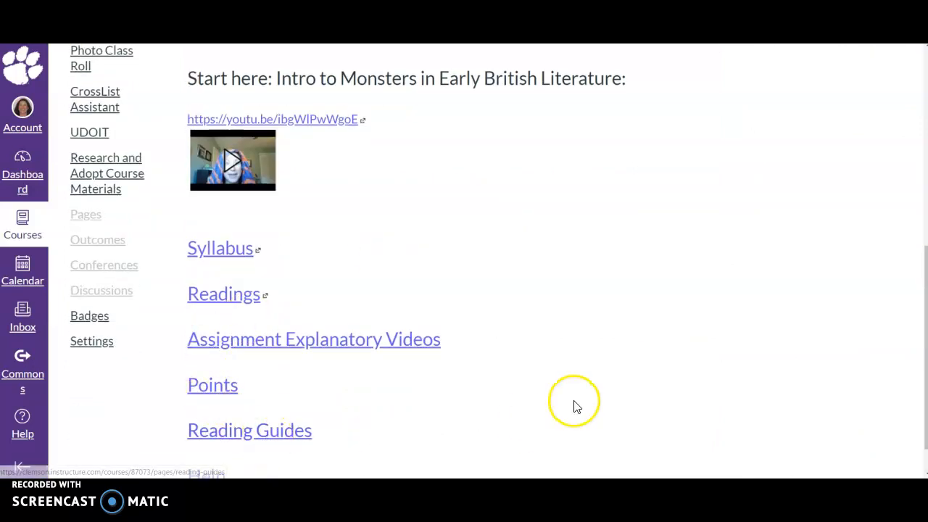
scroll(579, 399, "up", 6)
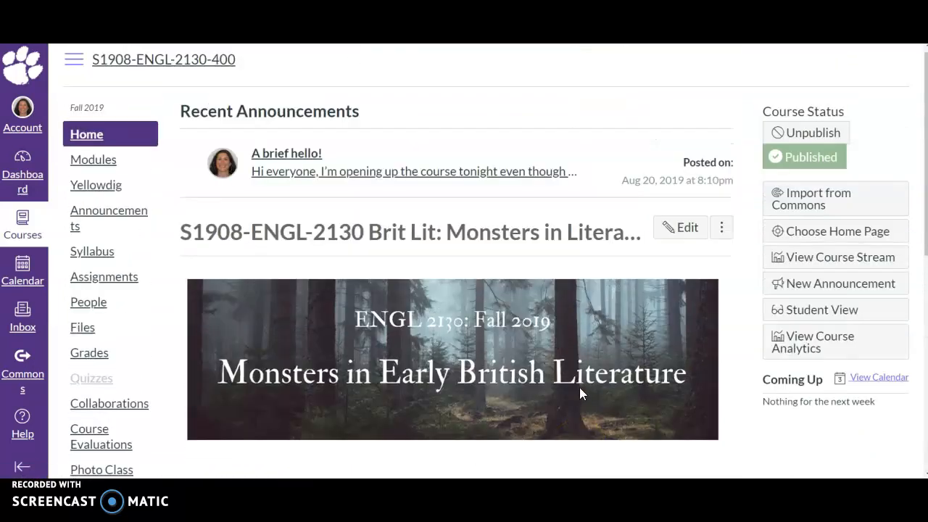
Open the course modules and review the assignments listed under Weekly Participation and Training Camp.
left_click(109, 169)
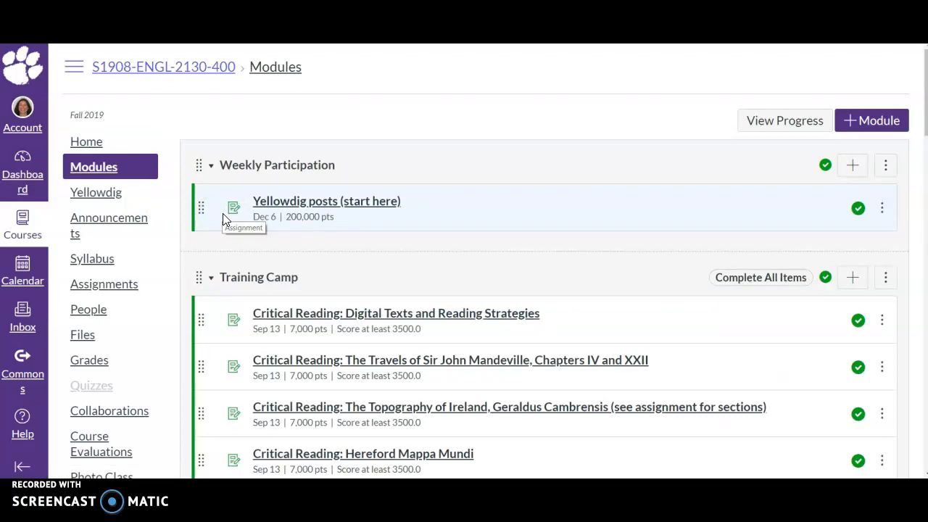
scroll(435, 174, "down", 1)
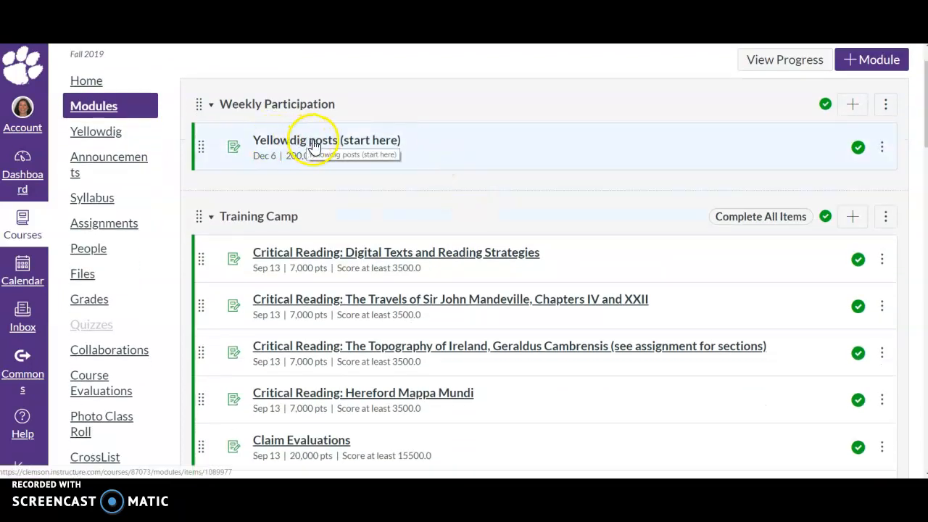
scroll(483, 160, "down", 1)
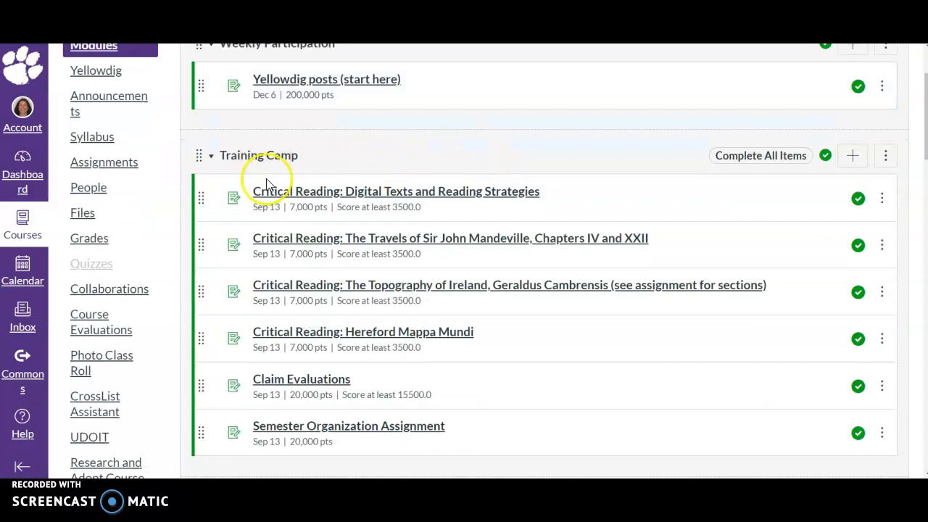
scroll(266, 188, "down", 1)
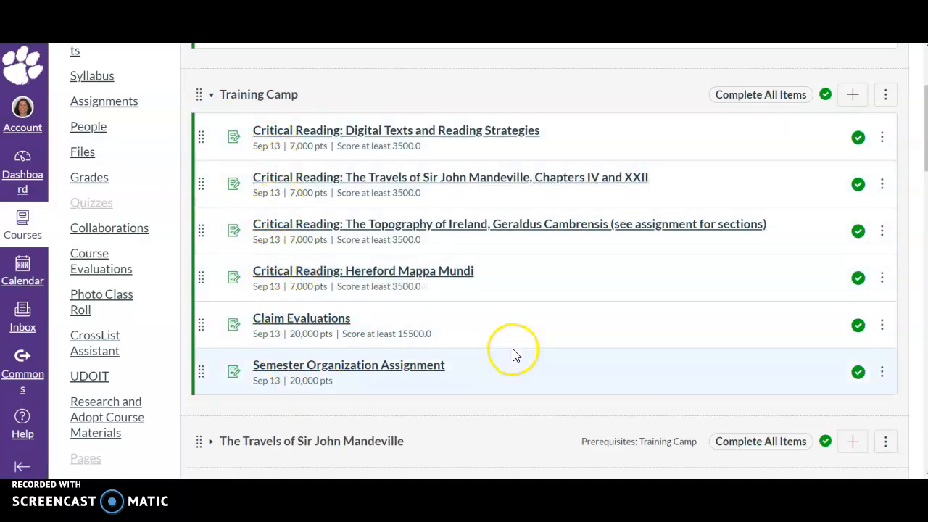
Open the Semester Organization Assignment and read its goal, OATS, semester calendar, reflection and submission instructions.
left_click(396, 370)
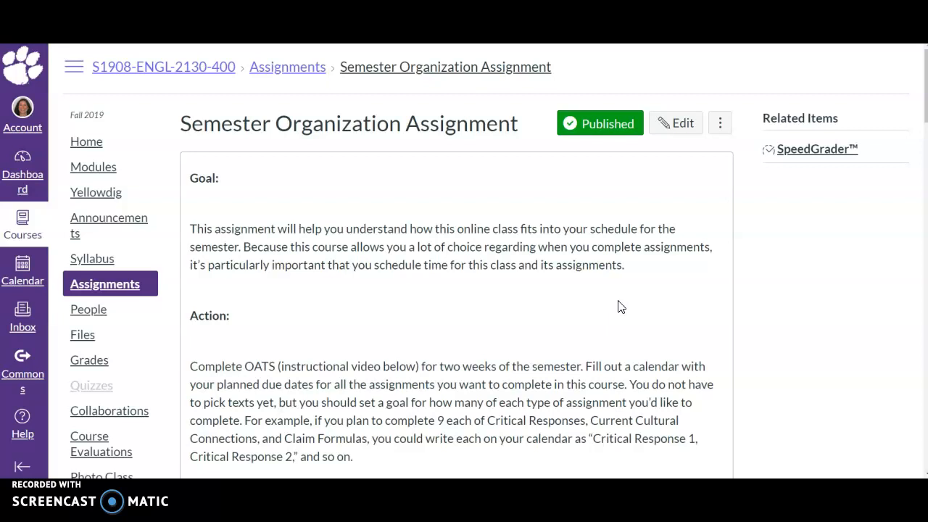
scroll(601, 305, "down", 6)
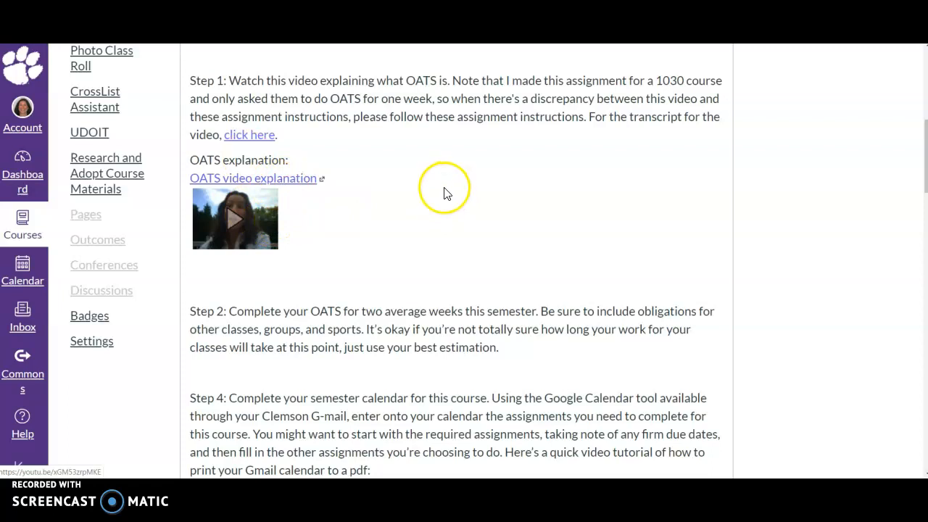
scroll(516, 257, "up", 3)
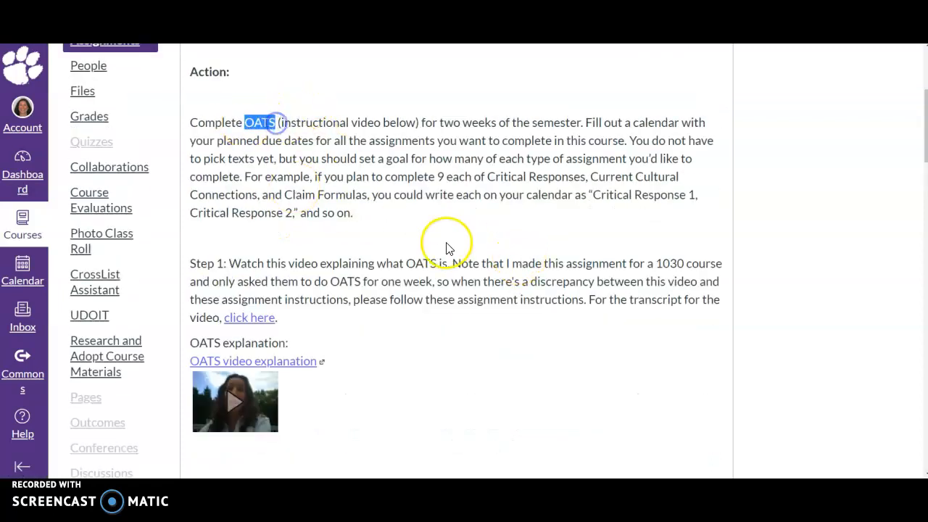
scroll(464, 248, "down", 4)
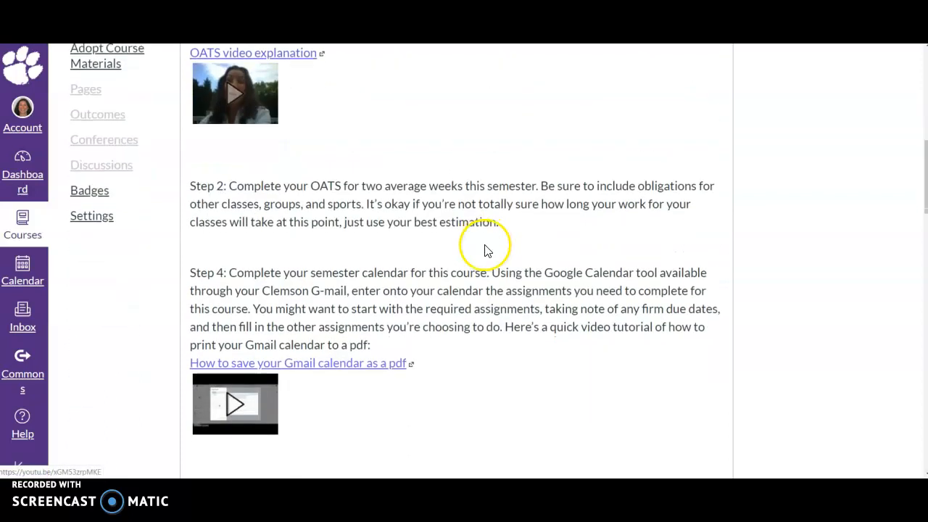
scroll(485, 250, "down", 1)
scroll(244, 138, "down", 1)
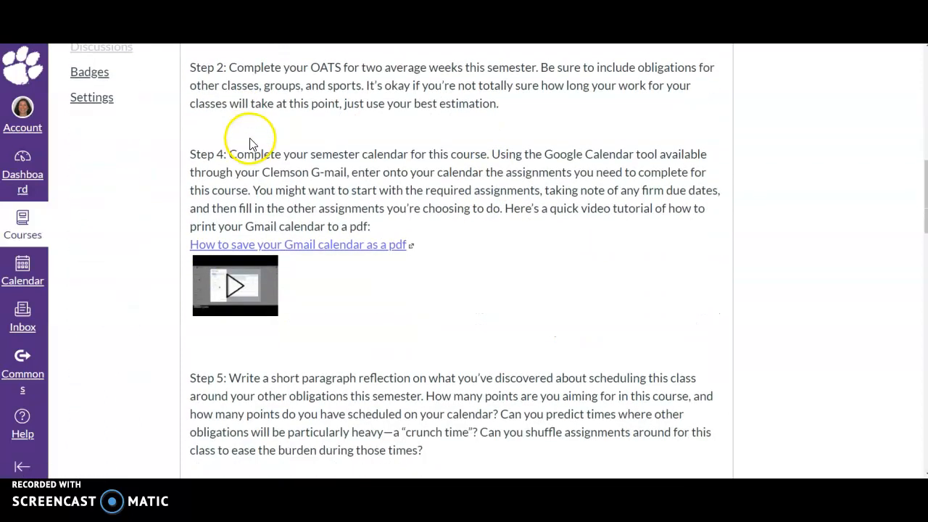
scroll(252, 145, "down", 1)
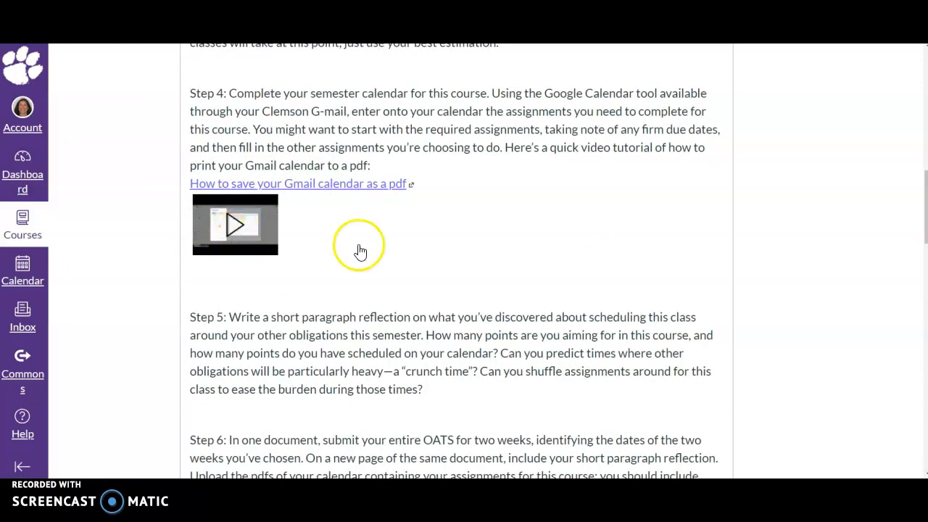
scroll(529, 253, "down", 6)
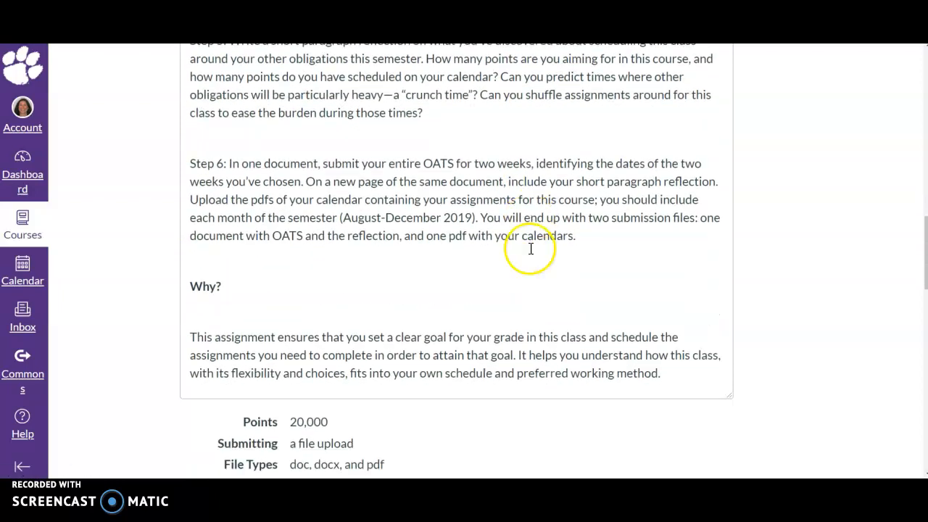
scroll(532, 251, "up", 3)
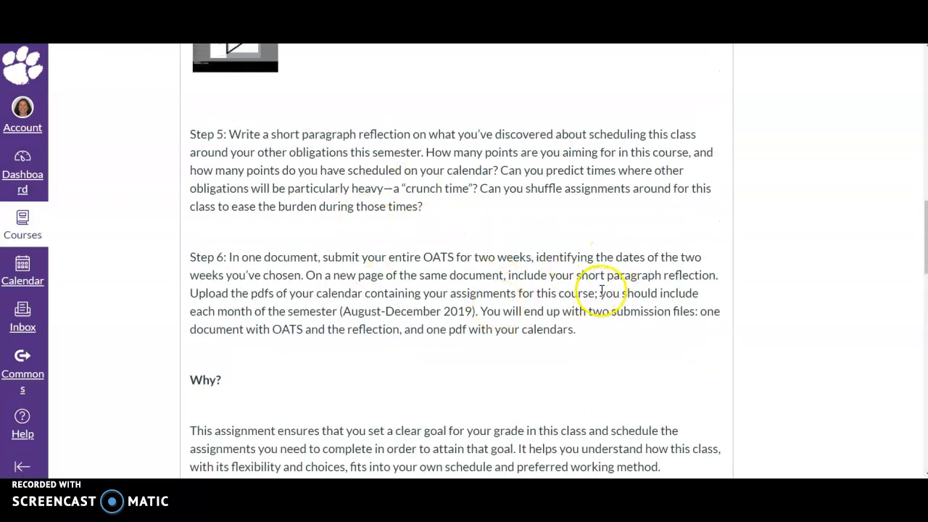
scroll(615, 268, "up", 10)
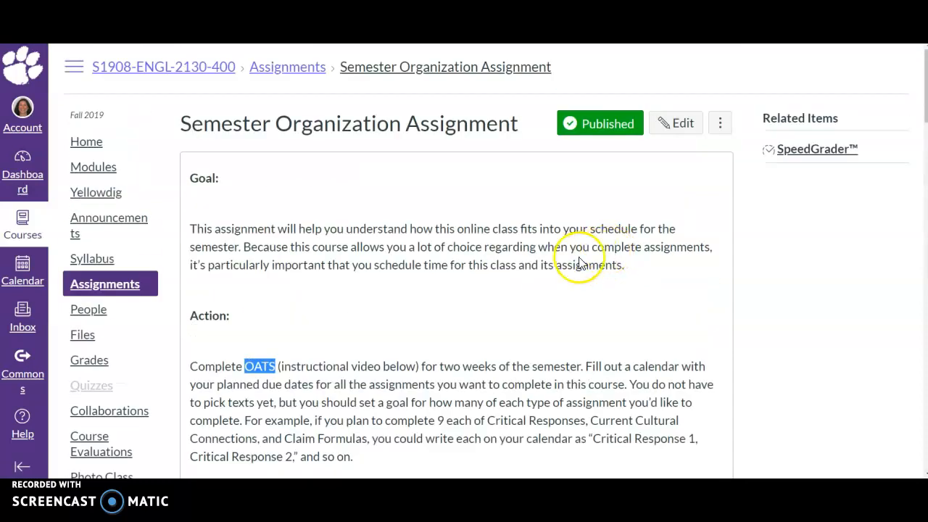
From the Training Camp module, open "Critical Reading: Digital Texts and Reading Strategies" and read its instructions, highlighting the critical thought questions.
left_click(96, 166)
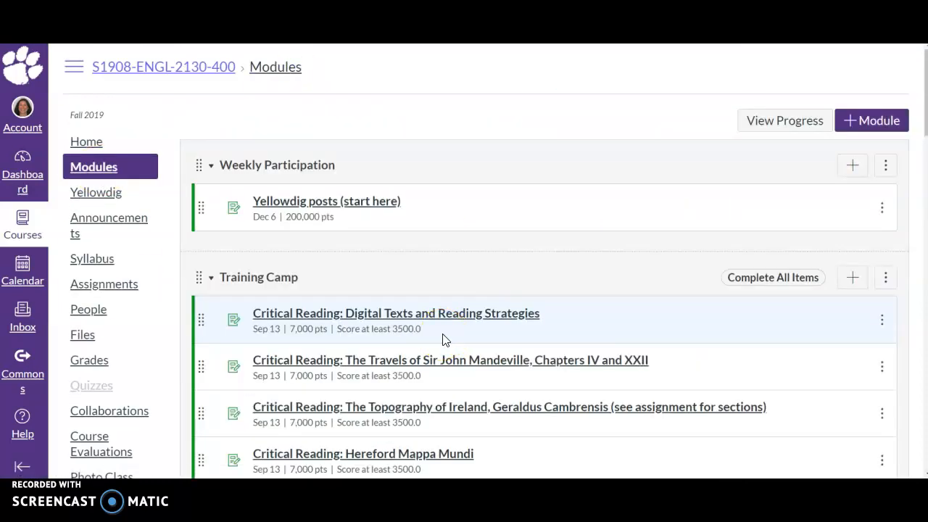
scroll(445, 341, "down", 3)
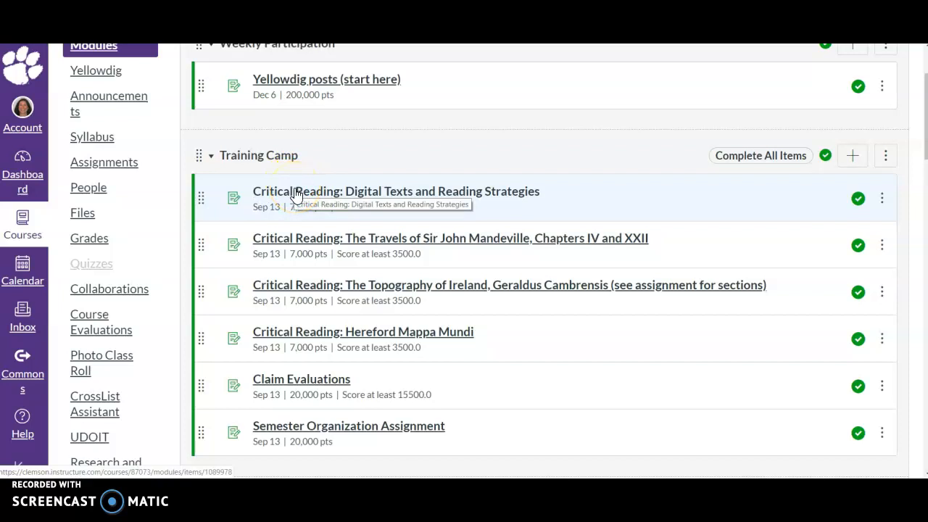
left_click(297, 192)
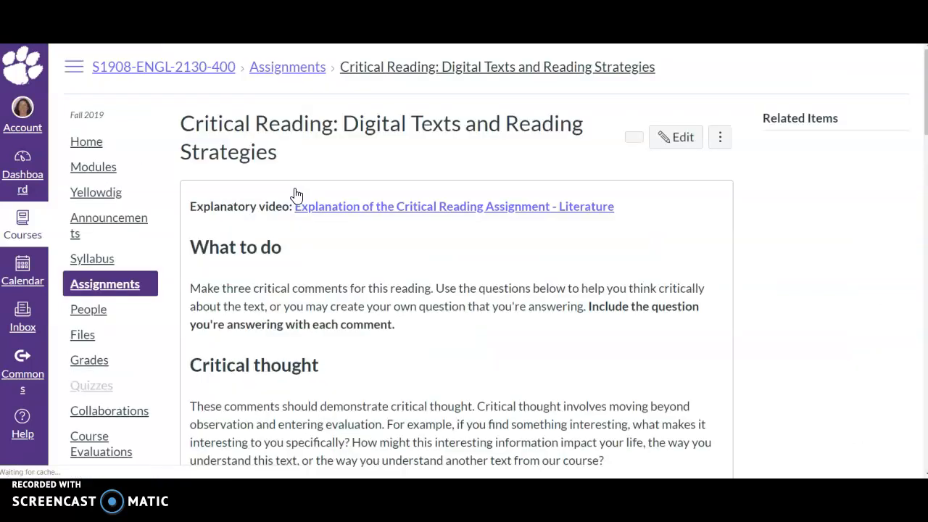
scroll(518, 316, "down", 1)
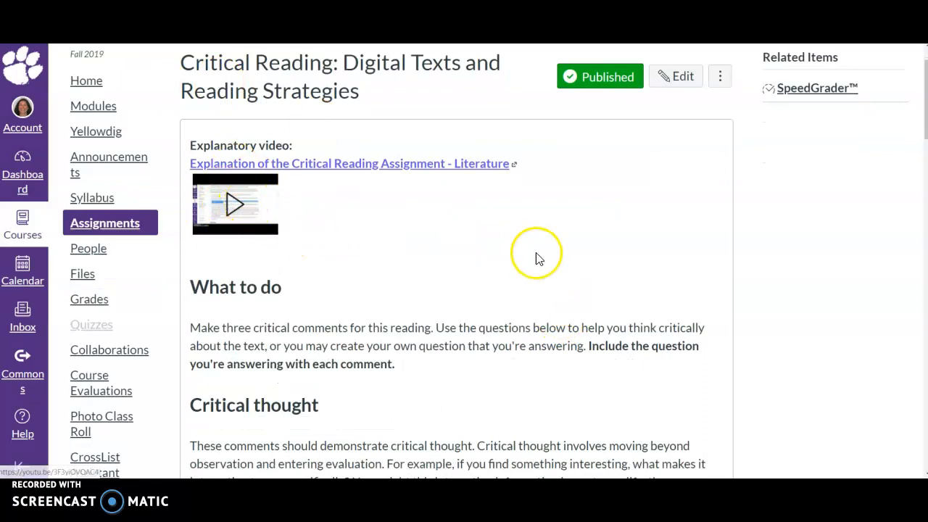
scroll(537, 259, "down", 4)
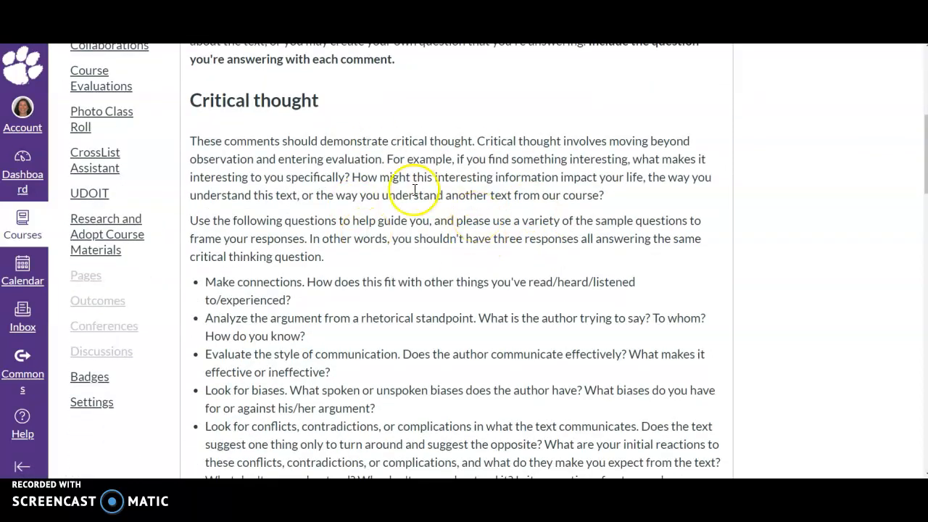
scroll(334, 211, "down", 1)
left_click_drag(208, 219, 370, 370)
scroll(394, 300, "down", 2)
scroll(429, 276, "down", 2)
left_click(427, 271)
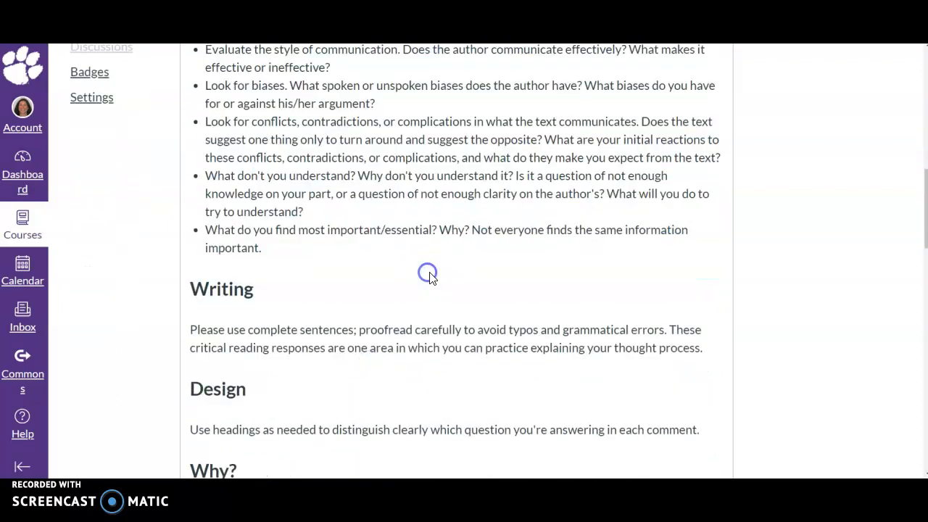
scroll(435, 266, "down", 2)
scroll(439, 274, "down", 4)
scroll(472, 247, "up", 12)
scroll(471, 245, "up", 5)
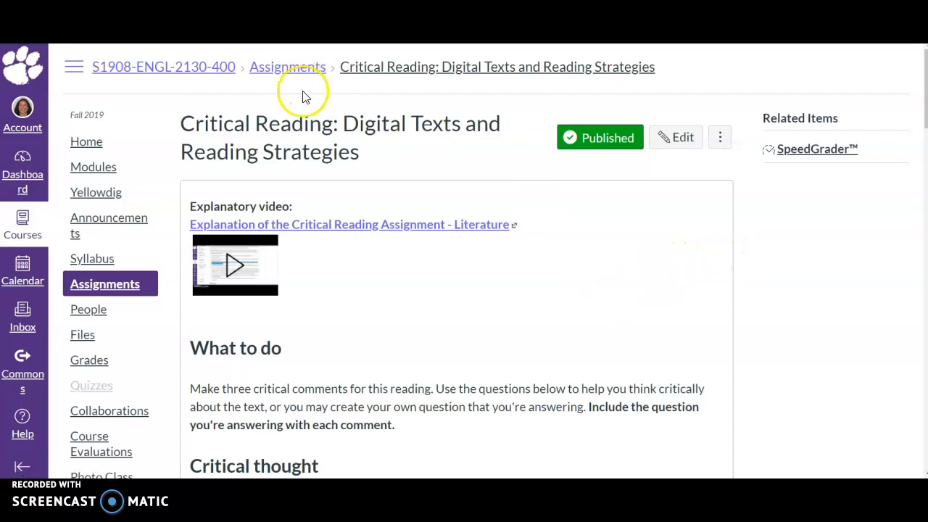
Go back to the course modules and review the Training Camp items and their minimum score requirements.
left_click(82, 167)
scroll(404, 269, "down", 2)
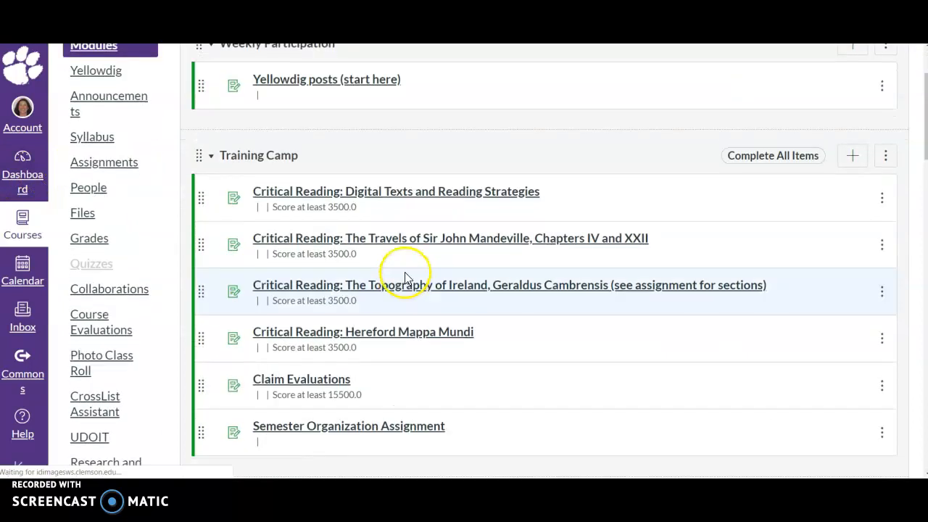
scroll(464, 290, "down", 1)
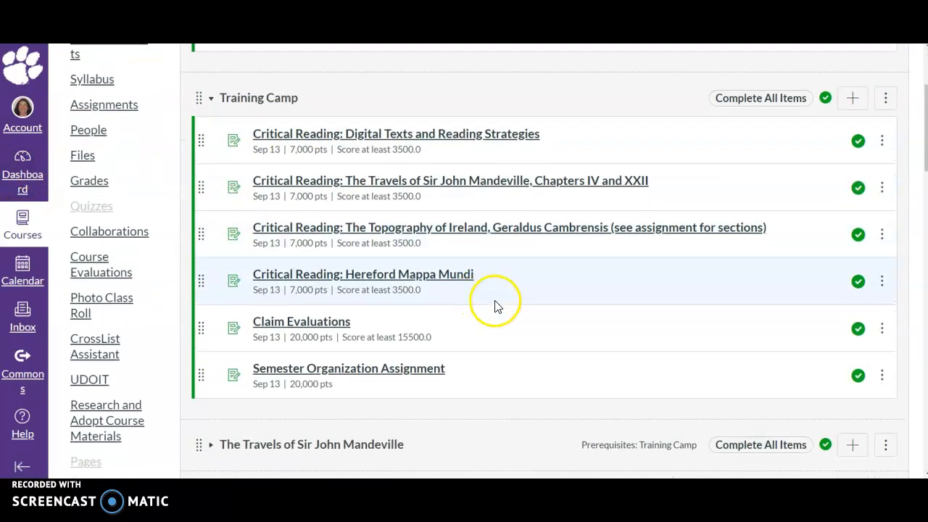
scroll(79, 197, "up", 1)
scroll(136, 199, "down", 2)
scroll(137, 200, "down", 3)
Open the course's Badges page and examine which badge is assigned to Training Camp and each text module.
left_click(93, 316)
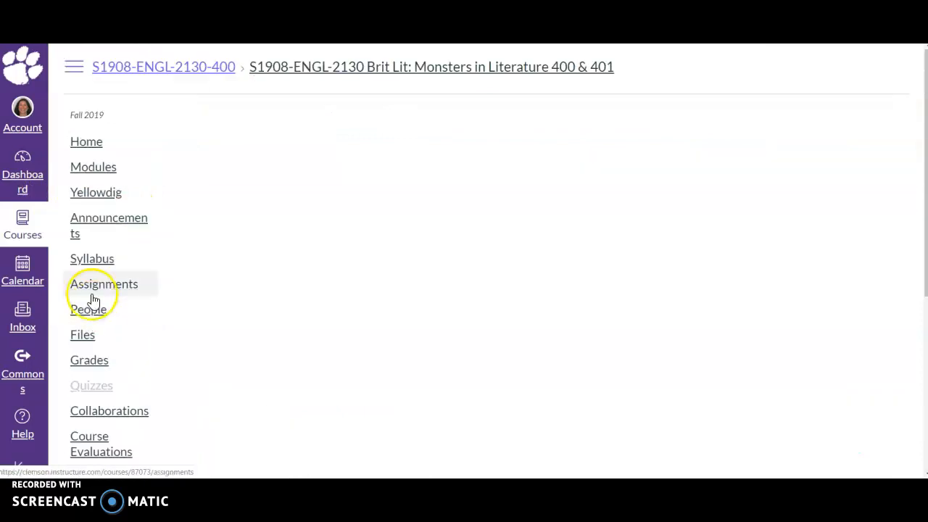
scroll(92, 300, "down", 3)
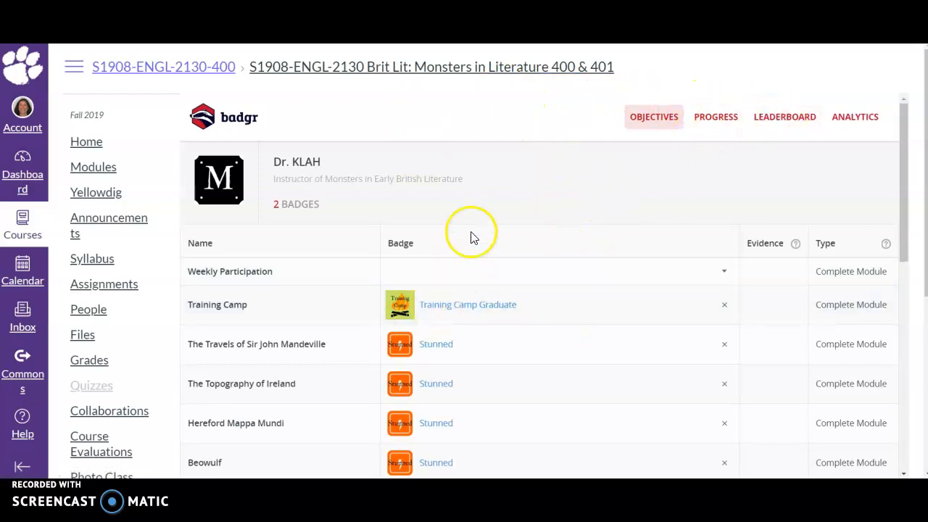
scroll(512, 104, "down", 1)
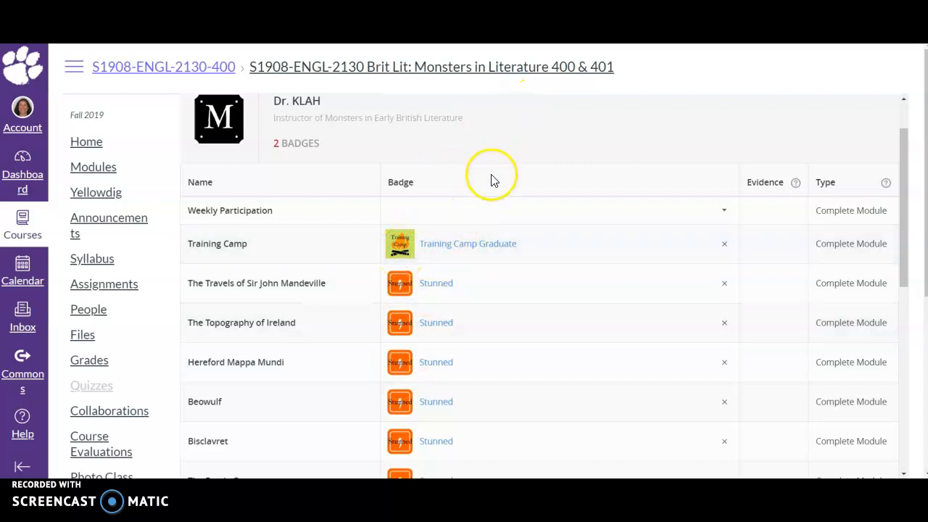
scroll(491, 180, "down", 1)
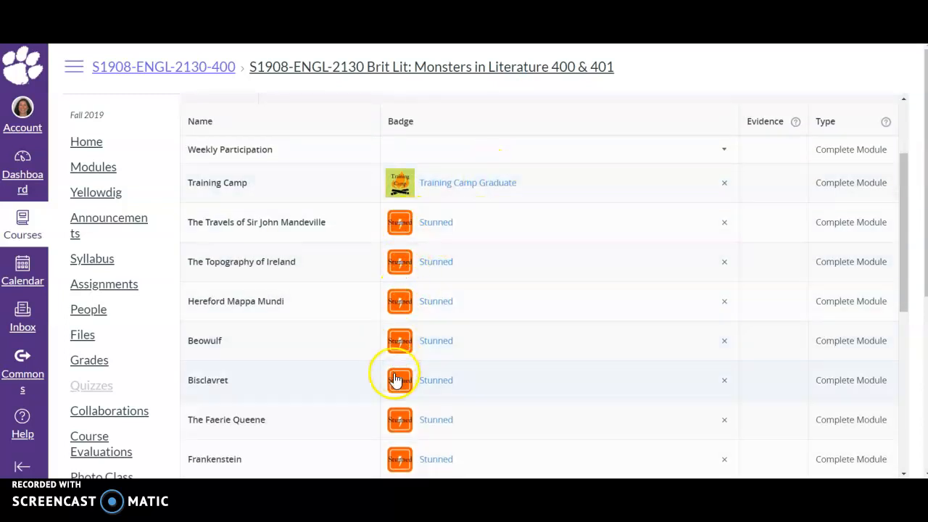
scroll(399, 450, "down", 2)
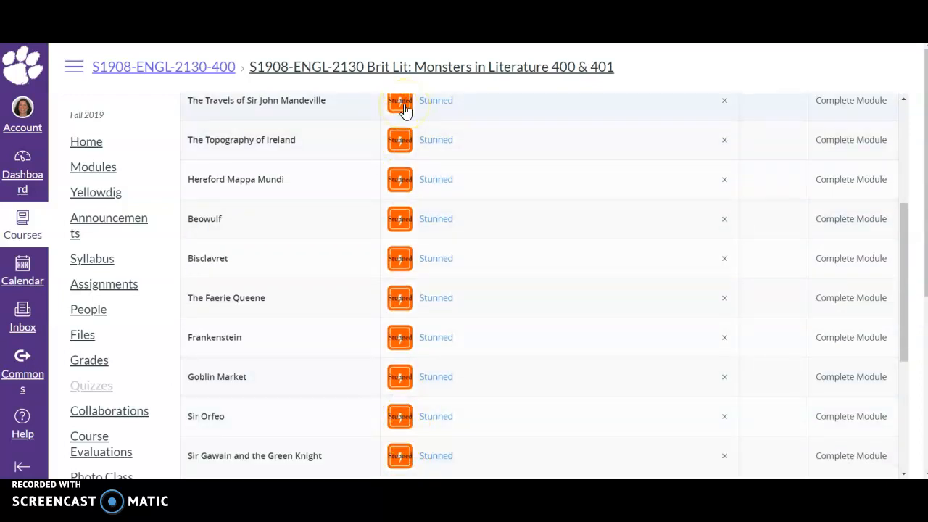
scroll(403, 112, "up", 1)
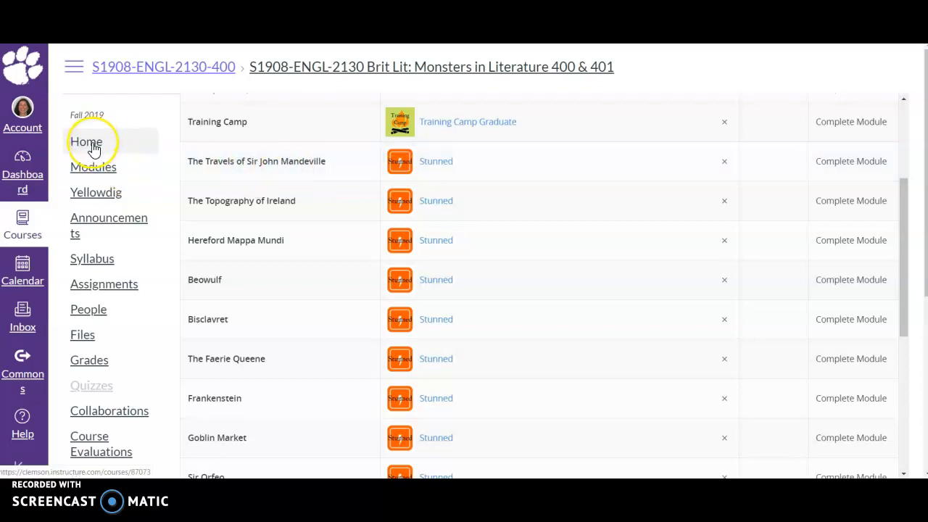
Return to the course modules and review the assignments and minimum scores in The Travels of Sir John Mandeville, collapsing that module when done.
left_click(99, 168)
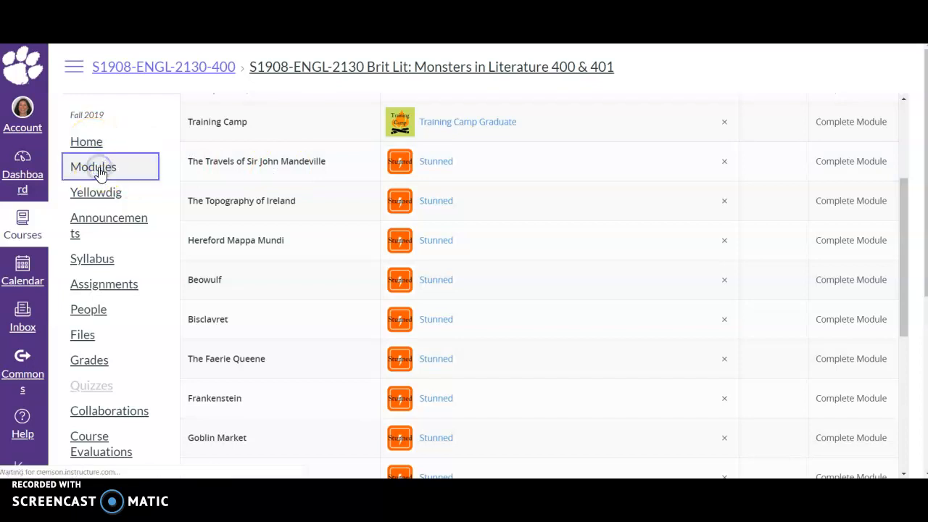
scroll(527, 216, "down", 2)
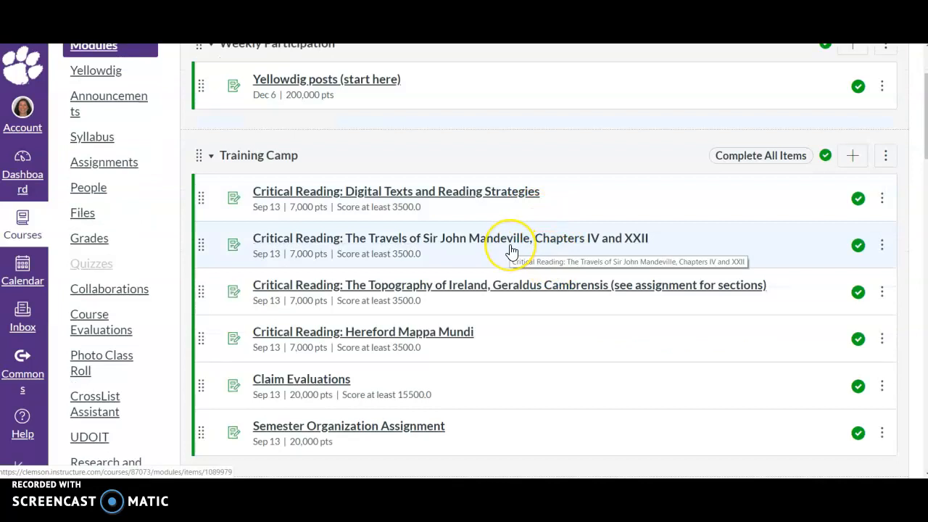
scroll(512, 251, "down", 4)
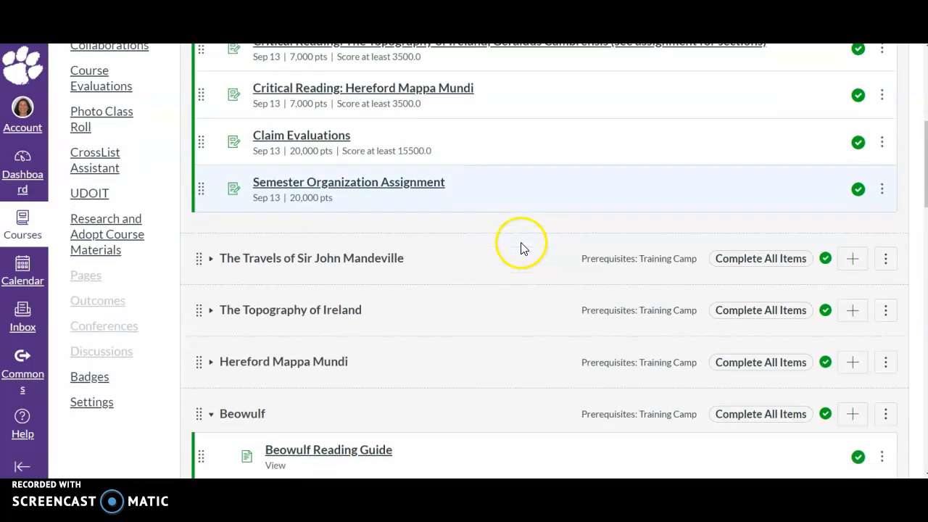
left_click(211, 259)
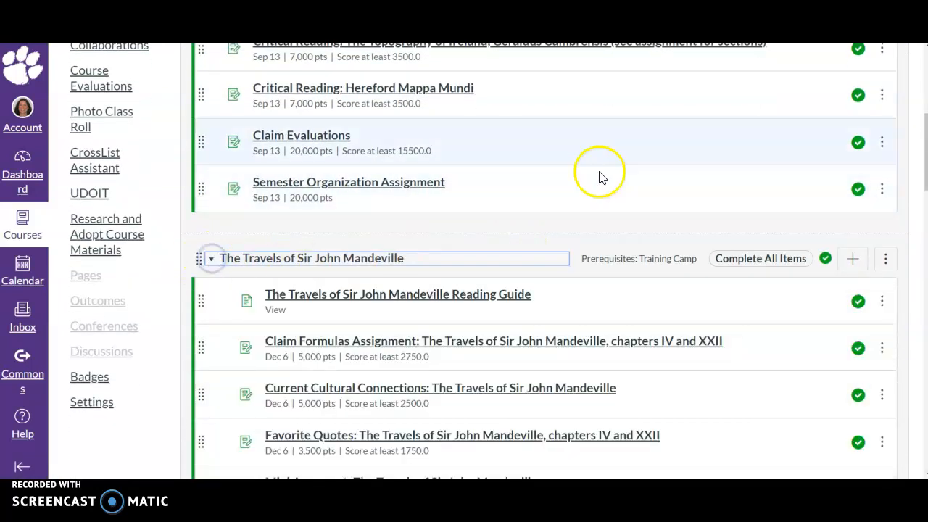
scroll(609, 174, "down", 2)
scroll(620, 168, "down", 1)
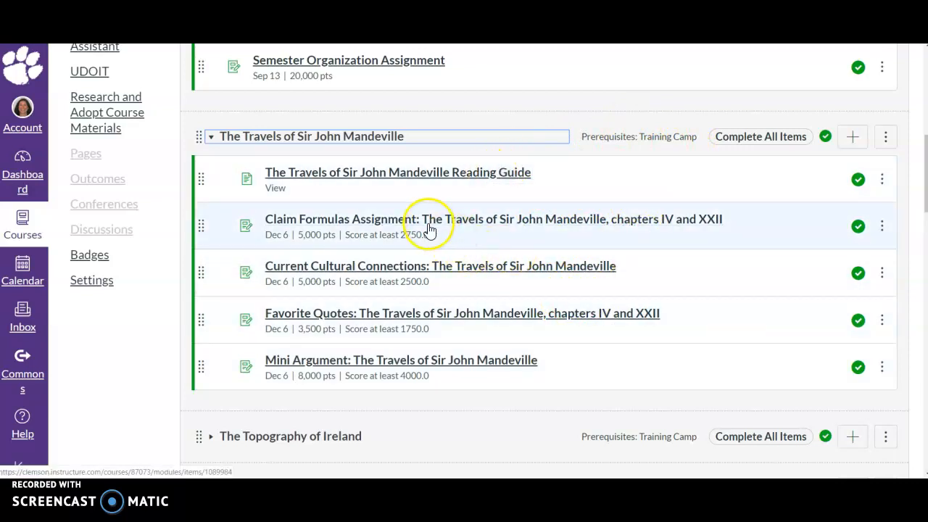
scroll(427, 230, "up", 4)
scroll(331, 134, "down", 5)
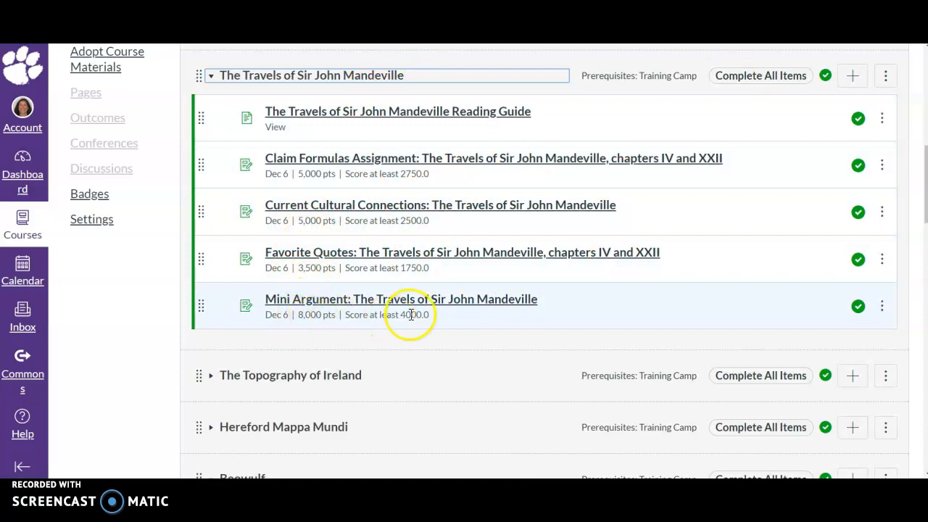
scroll(682, 249, "up", 1)
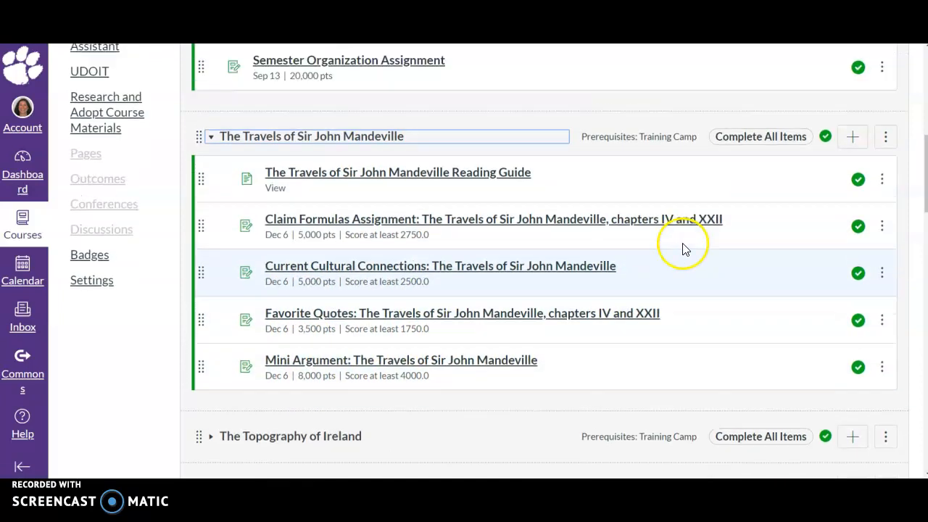
left_click(208, 139)
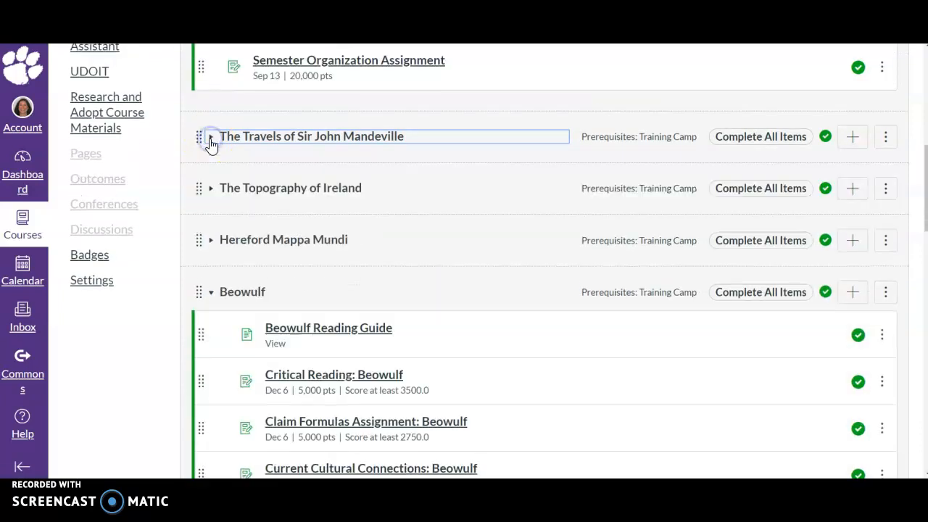
Collapse the Beowulf module and expand Required Assignments to review its papers, due dates, points and final exam.
scroll(190, 161, "down", 2)
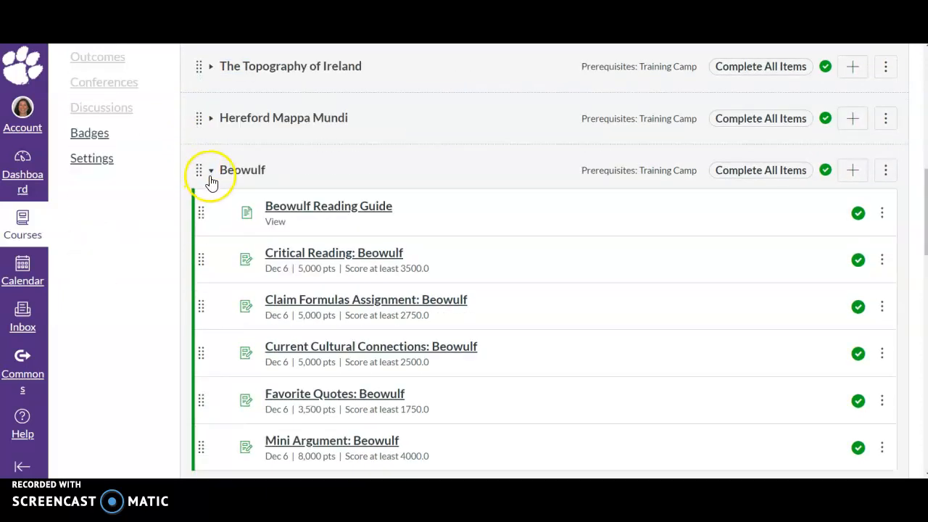
left_click(209, 170)
scroll(183, 178, "down", 3)
scroll(181, 183, "down", 3)
left_click(215, 221)
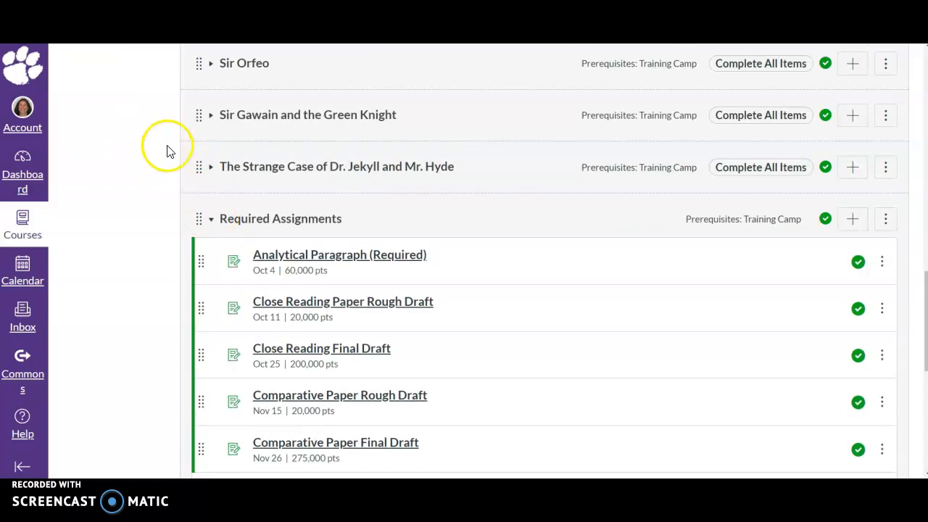
scroll(168, 151, "down", 2)
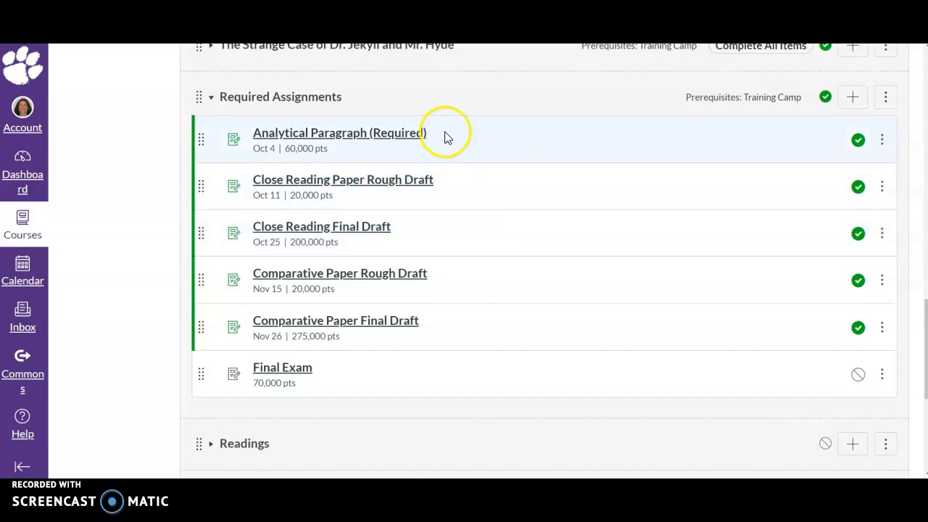
scroll(446, 141, "down", 1)
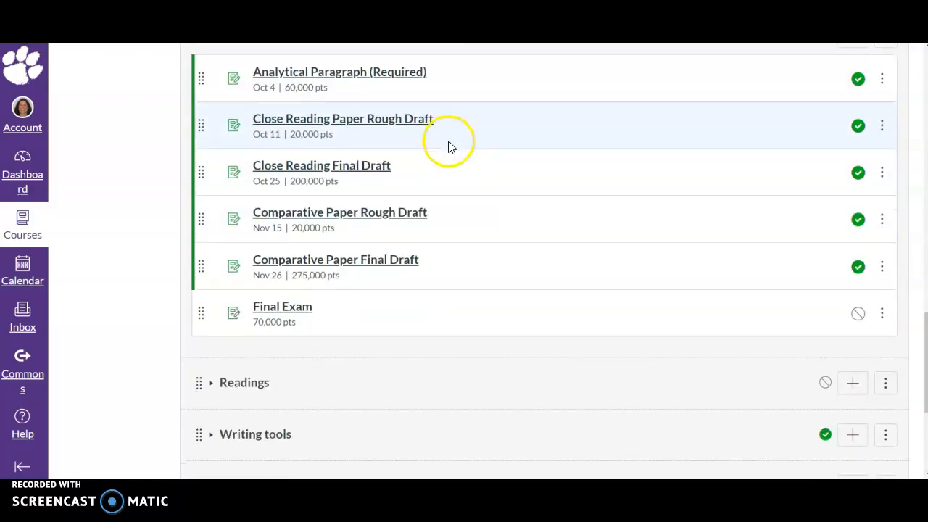
scroll(448, 144, "down", 2)
scroll(448, 143, "down", 2)
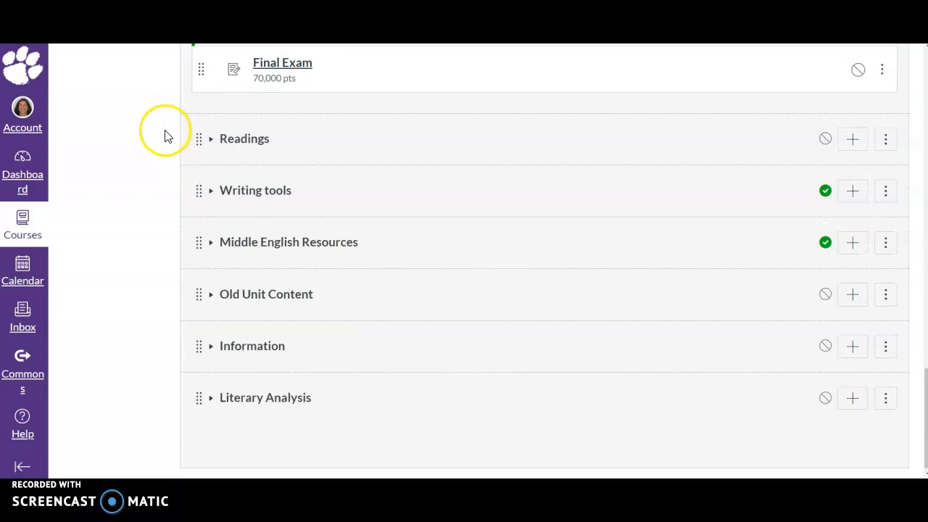
Go back to the course home page and open the Points page from its links.
scroll(171, 139, "up", 6)
scroll(171, 139, "up", 10)
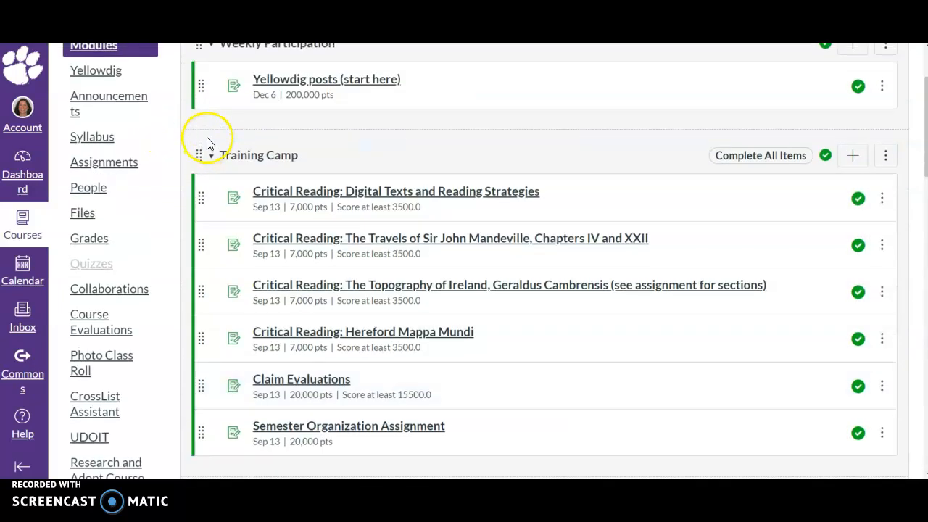
scroll(174, 148, "down", 1)
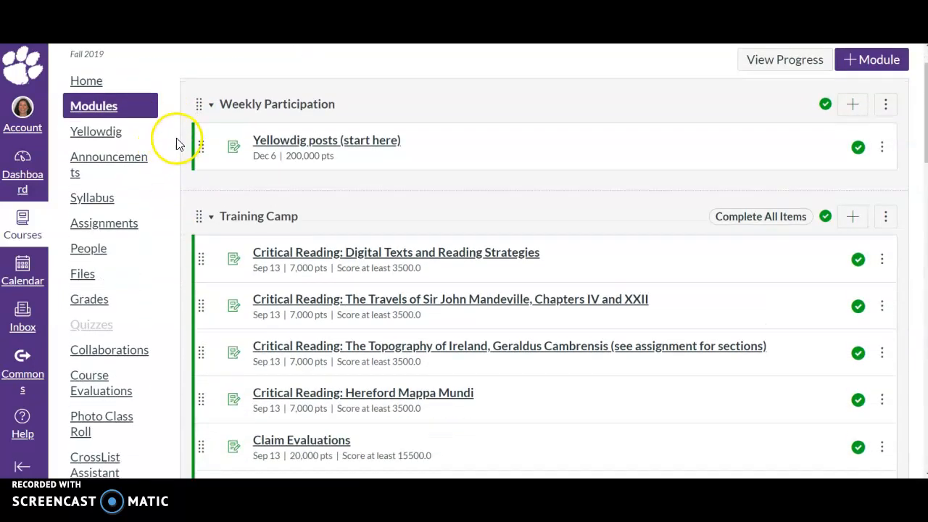
scroll(177, 137, "up", 1)
left_click(103, 142)
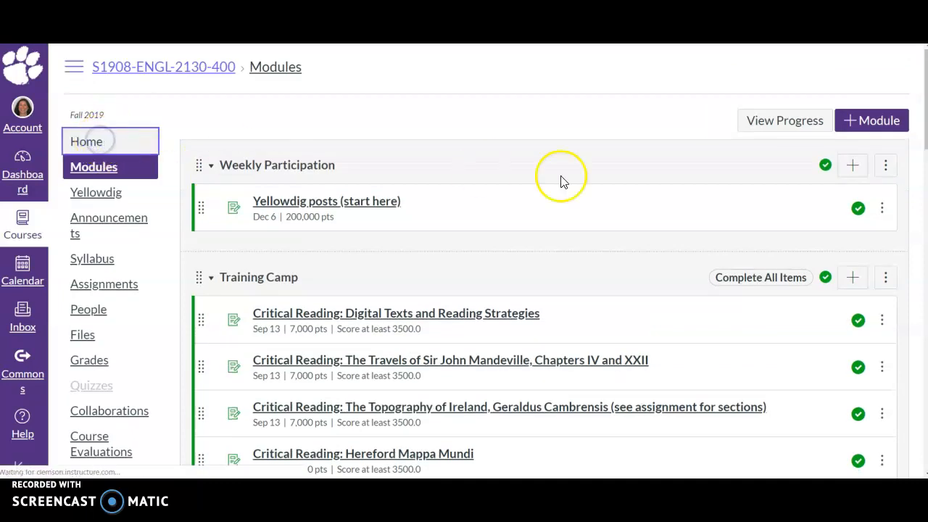
scroll(606, 190, "down", 6)
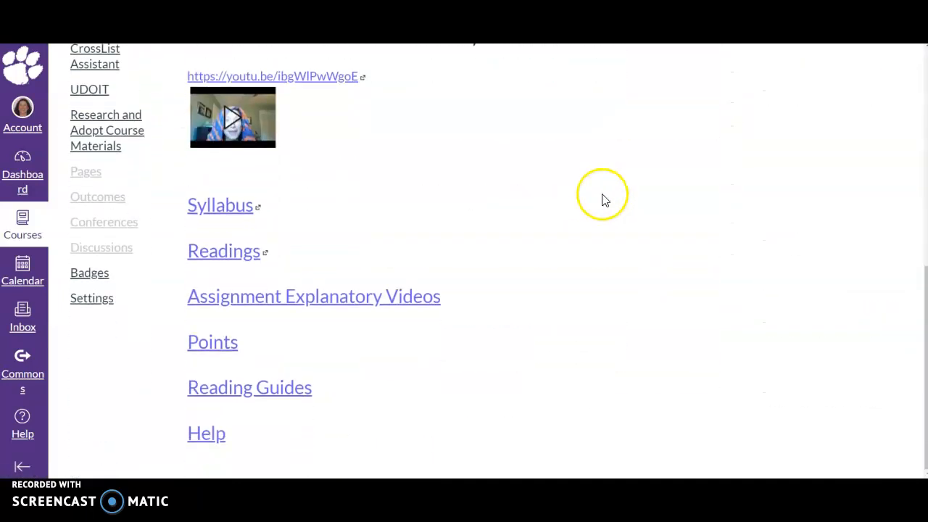
left_click(223, 345)
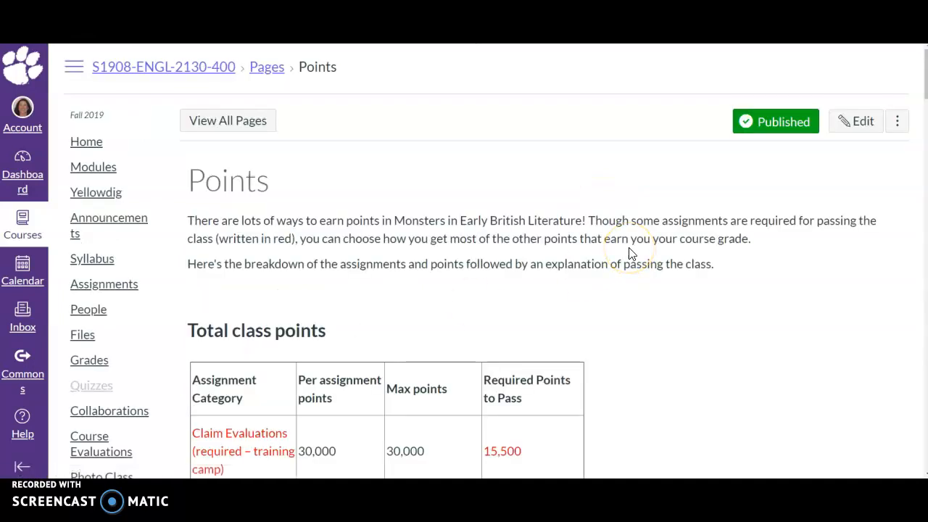
Read the Total class points table from Claim Evaluations down to the total points available.
scroll(653, 246, "down", 3)
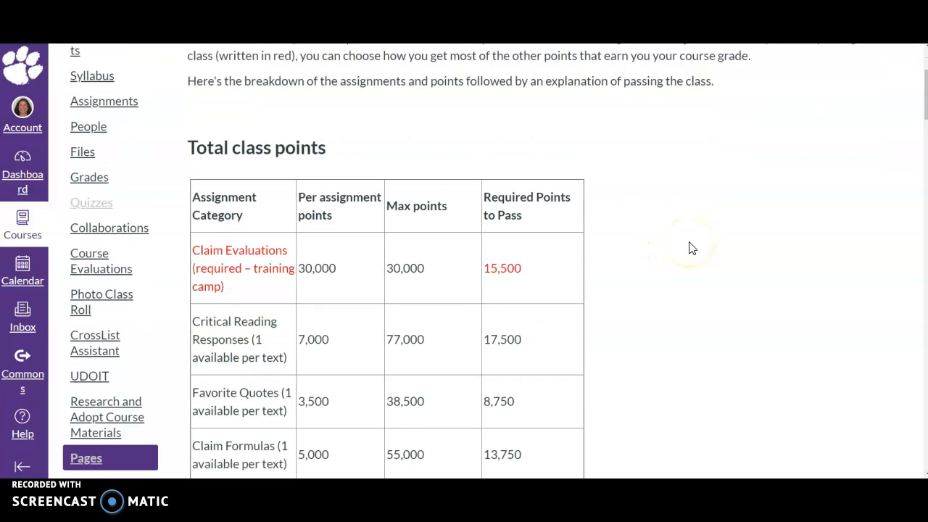
scroll(691, 248, "down", 12)
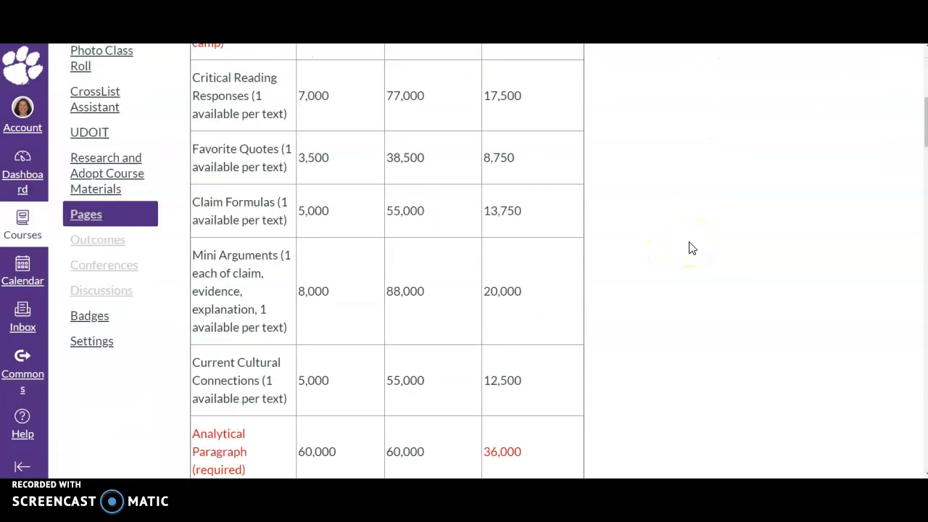
scroll(691, 248, "down", 2)
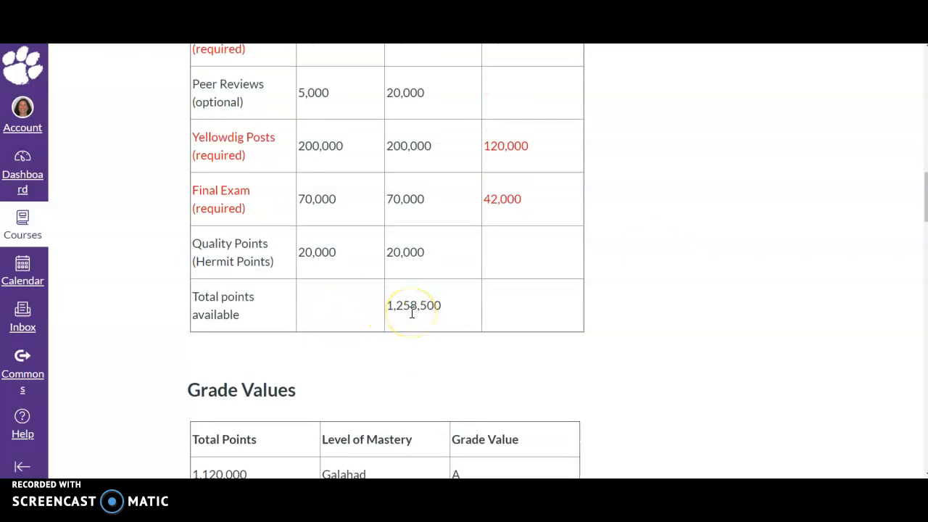
scroll(411, 313, "down", 2)
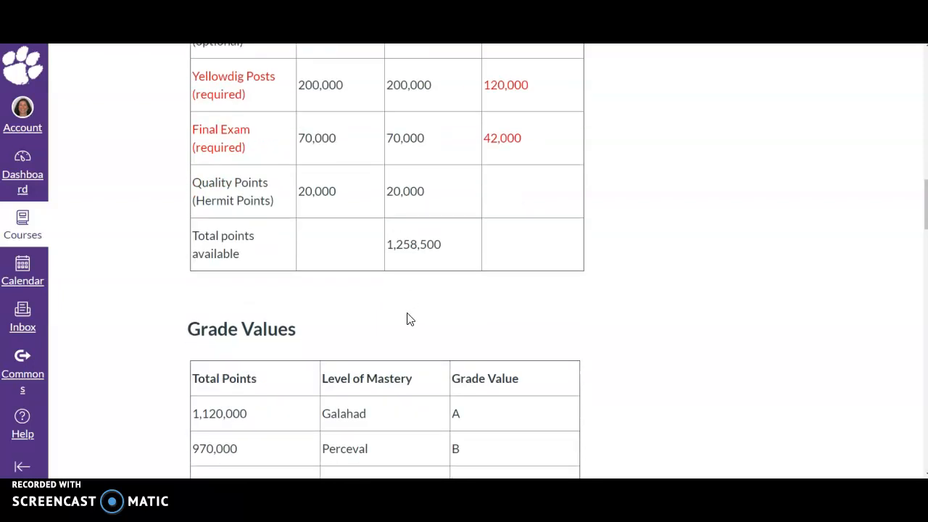
scroll(407, 317, "up", 2)
scroll(414, 303, "down", 2)
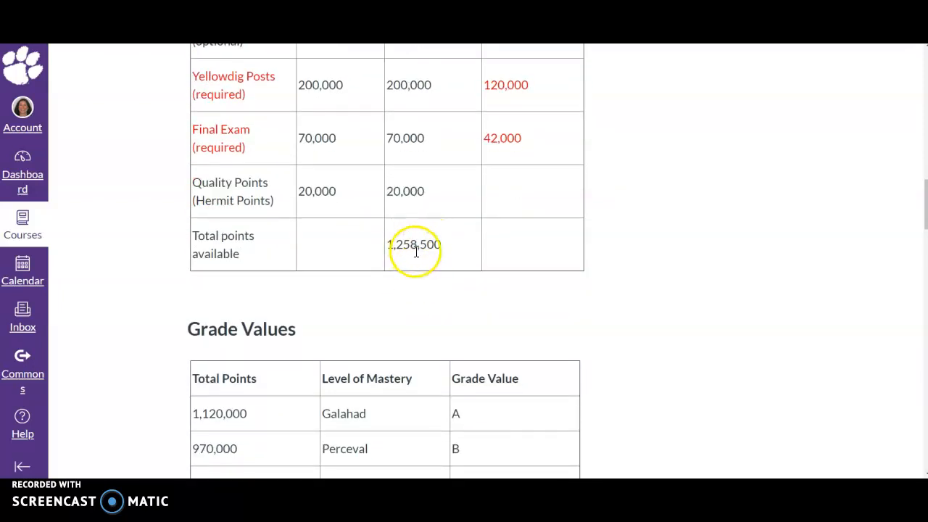
scroll(453, 284, "up", 2)
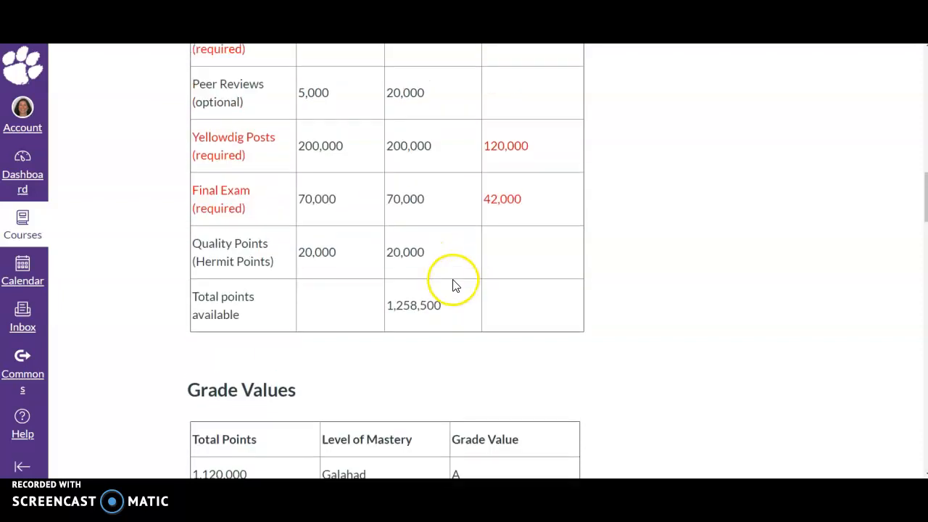
scroll(440, 301, "down", 2)
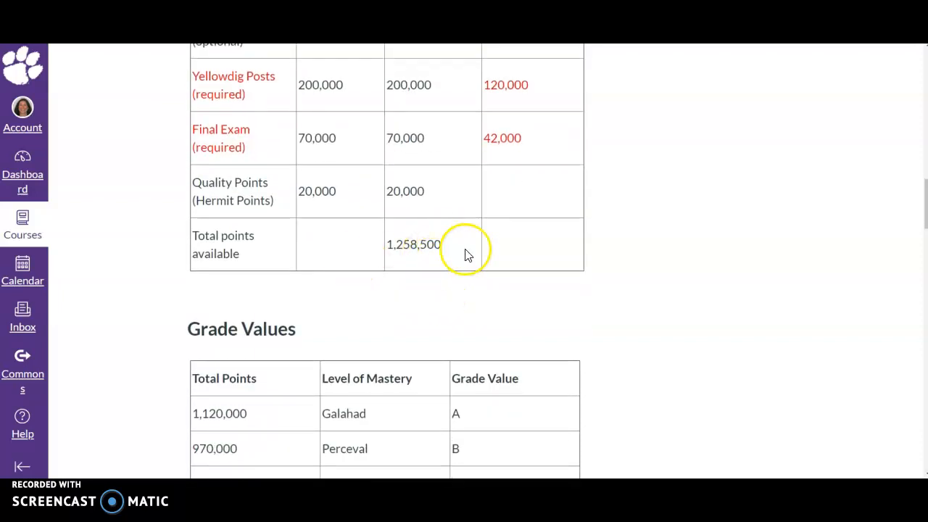
Examine the Grade Values table for the total points and level of mastery needed for each letter grade.
scroll(450, 259, "down", 1)
scroll(449, 259, "down", 1)
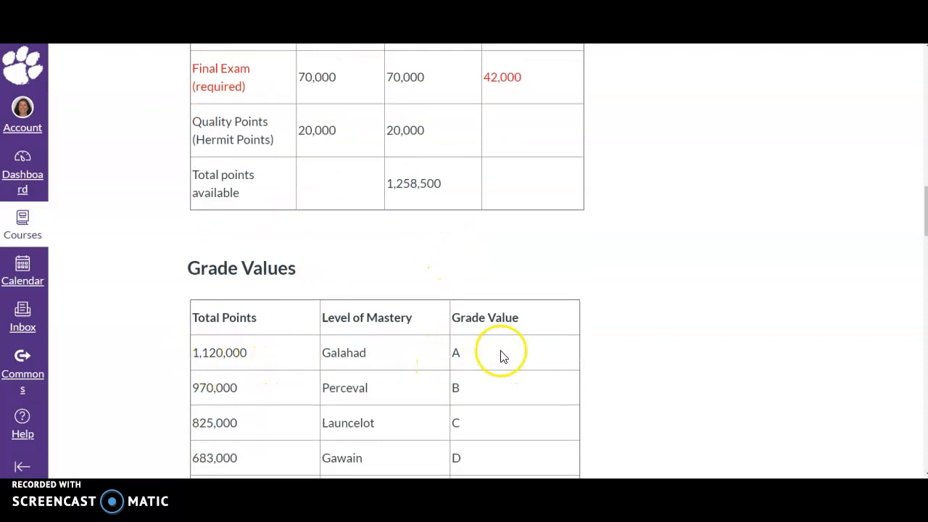
scroll(189, 383, "down", 2)
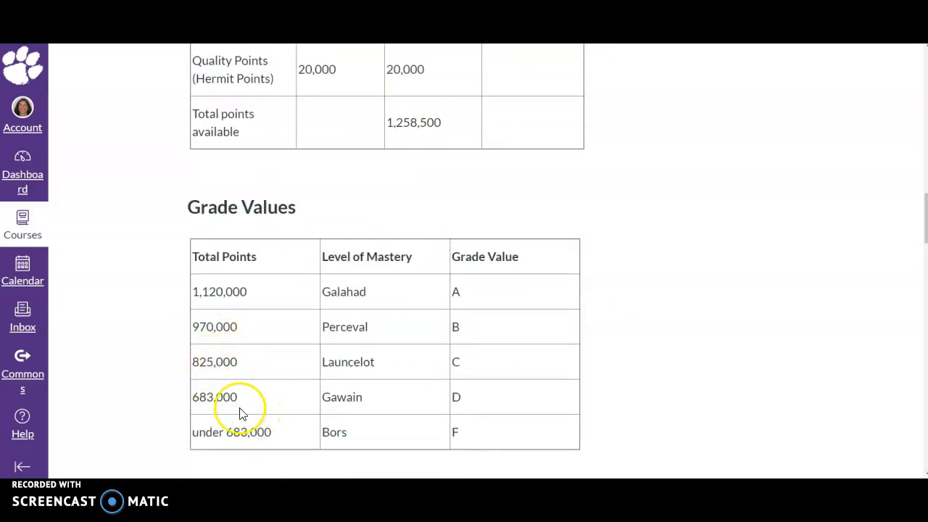
scroll(131, 338, "down", 1)
scroll(131, 338, "down", 1)
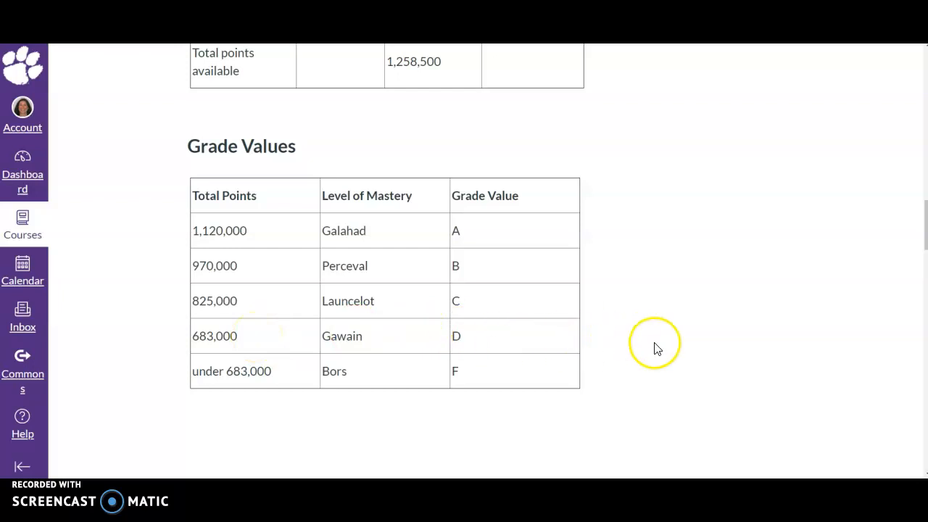
Review the required assignments marked in red and their required points to pass, from Final Exam back up to Claim Evaluations.
scroll(656, 345, "up", 5)
scroll(658, 348, "up", 1)
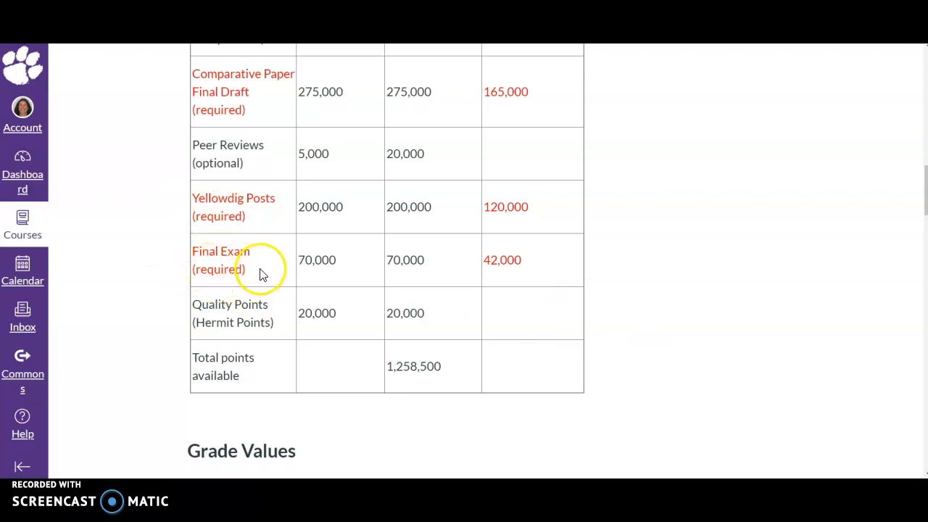
scroll(200, 279, "up", 2)
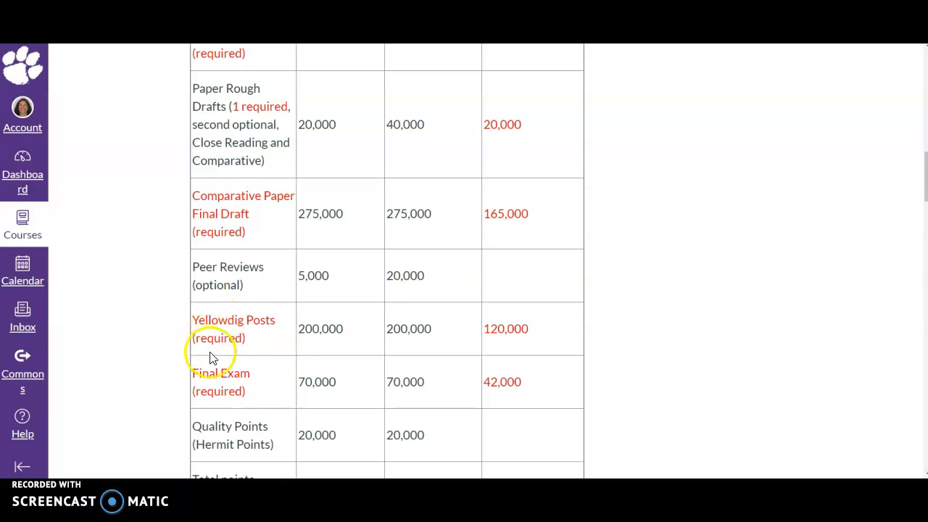
scroll(530, 391, "up", 1)
scroll(529, 390, "up", 7)
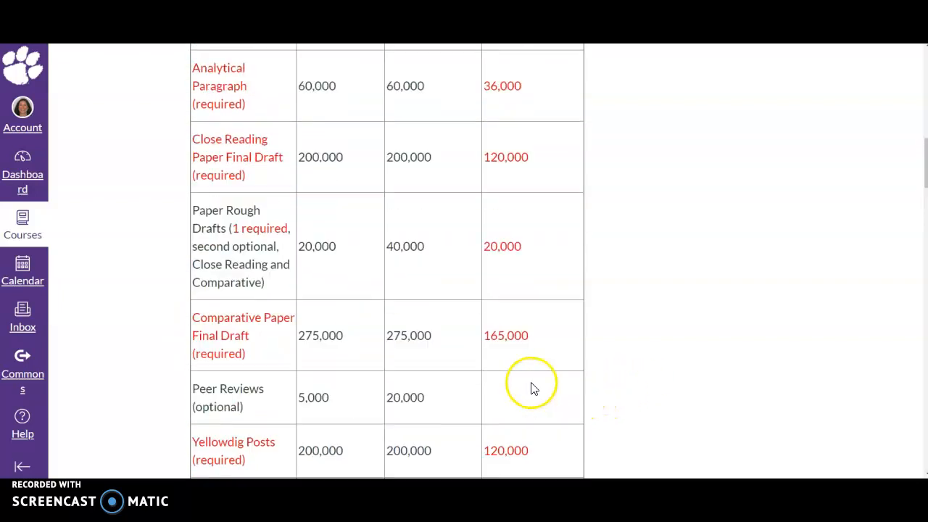
scroll(550, 410, "up", 3)
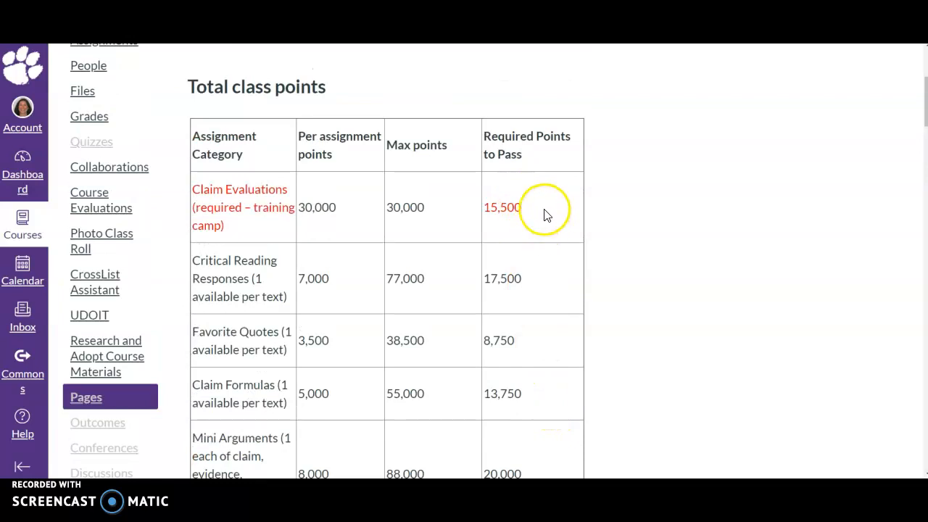
Check the point threshold for an F in the Grade Values table and return to the assignment categories in the class points table.
scroll(544, 218, "down", 13)
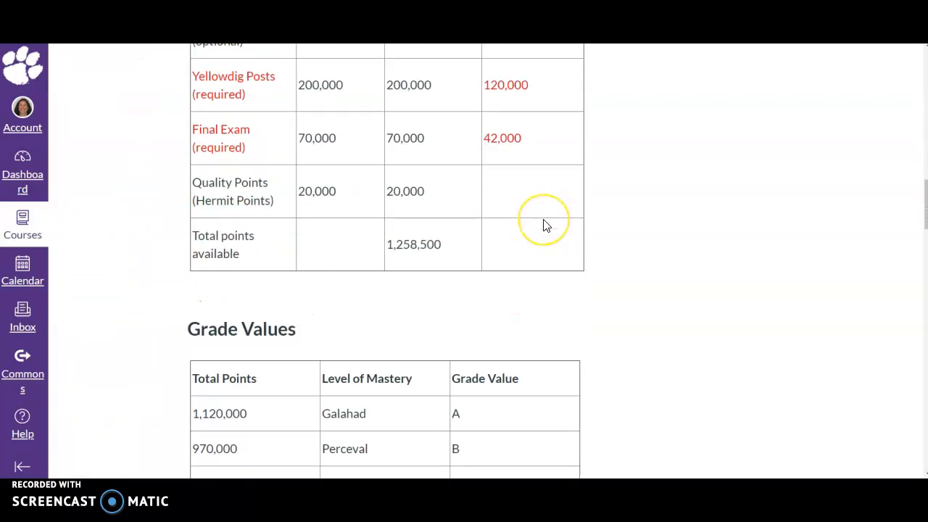
scroll(544, 224, "down", 3)
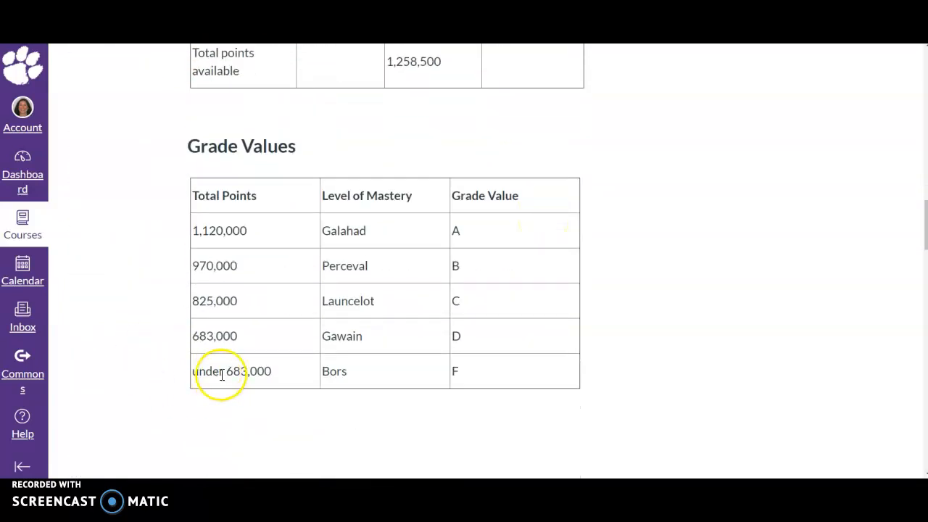
scroll(147, 359, "up", 5)
scroll(146, 359, "up", 7)
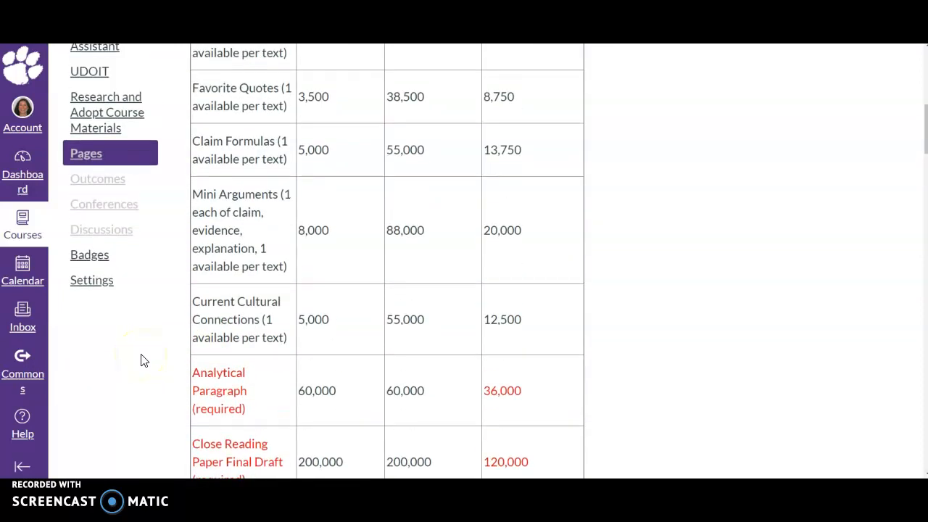
Review the Total class points table from Claim Evaluations down to the Grade Values table, and return to the introduction of the Points page.
scroll(143, 361, "up", 3)
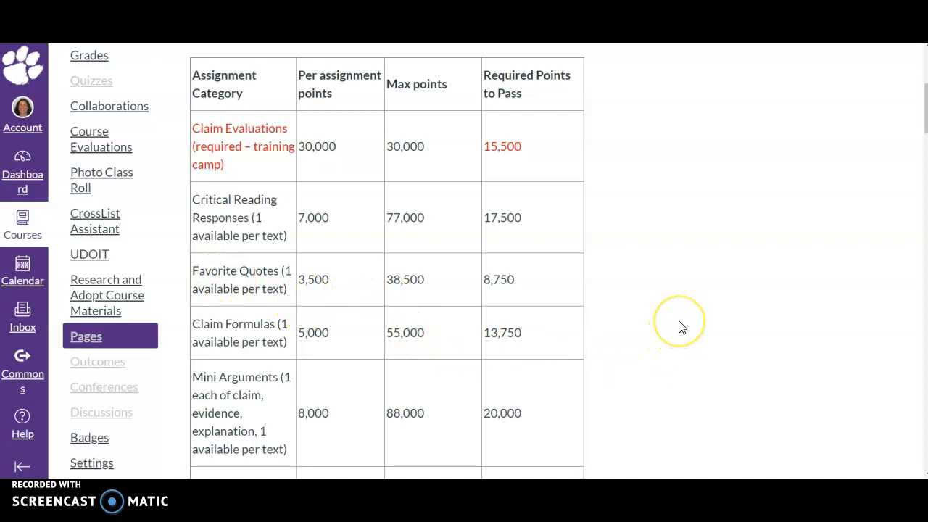
scroll(694, 307, "down", 15)
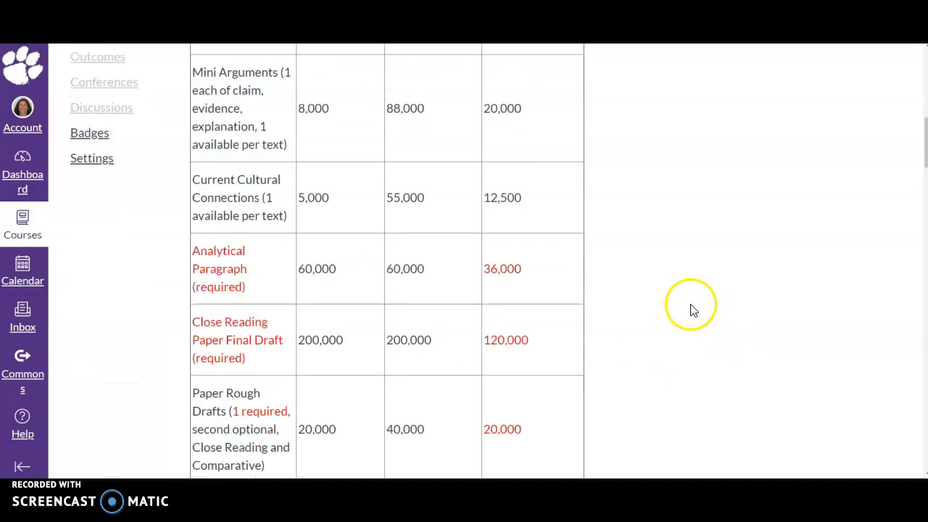
scroll(723, 293, "down", 3)
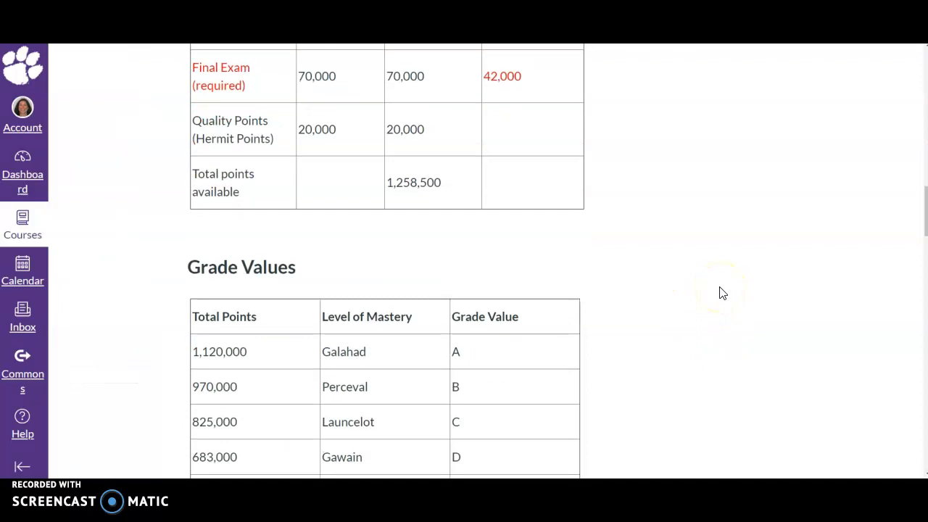
scroll(723, 293, "up", 10)
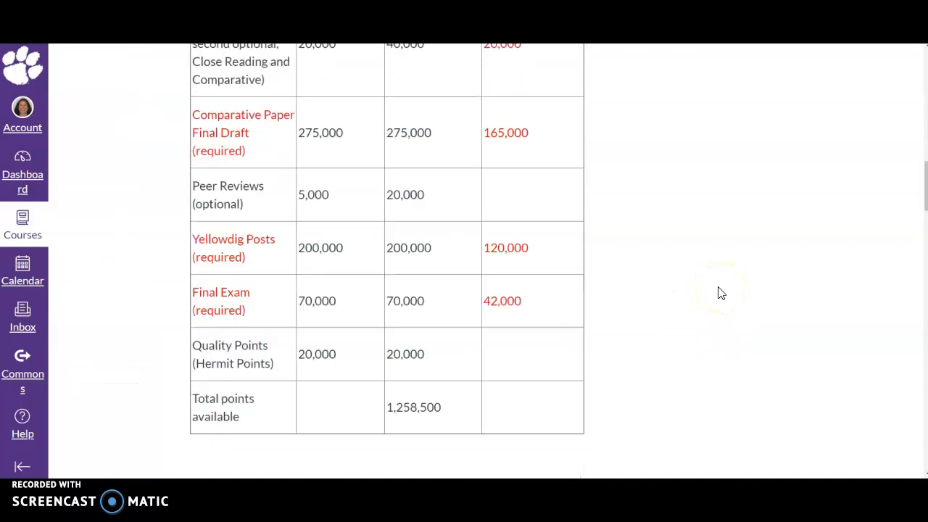
scroll(719, 295, "up", 10)
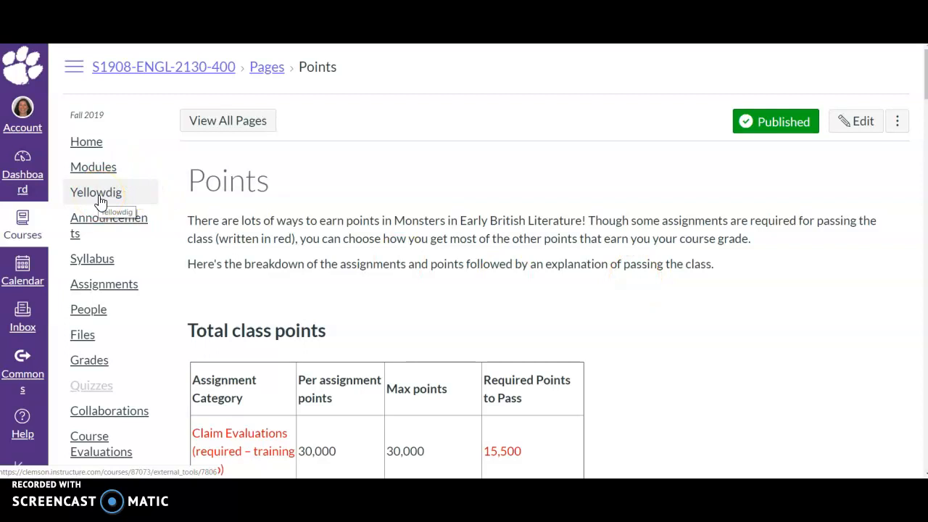
scroll(101, 202, "down", 5)
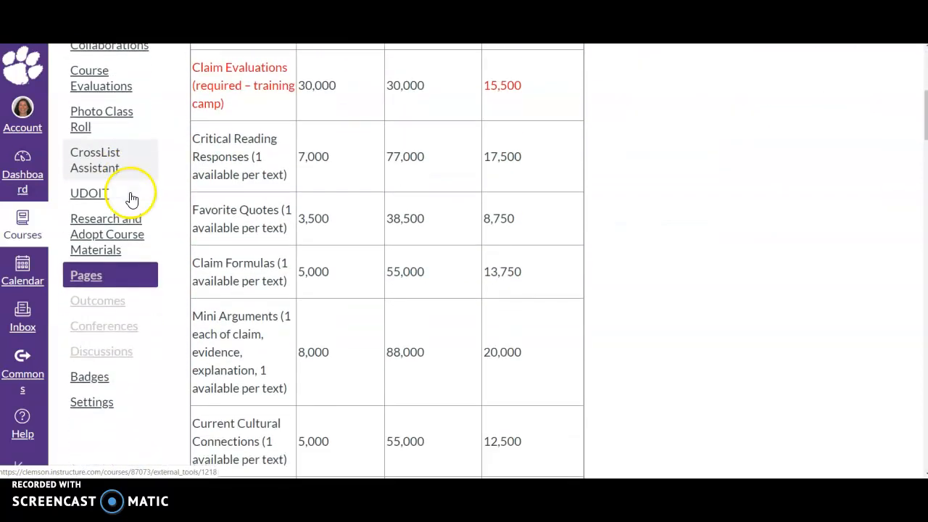
scroll(156, 203, "up", 5)
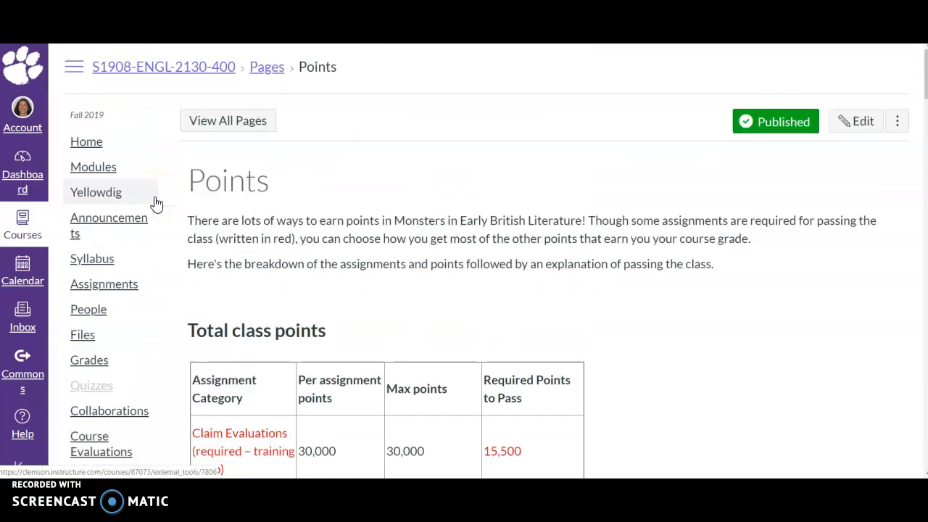
left_click(98, 153)
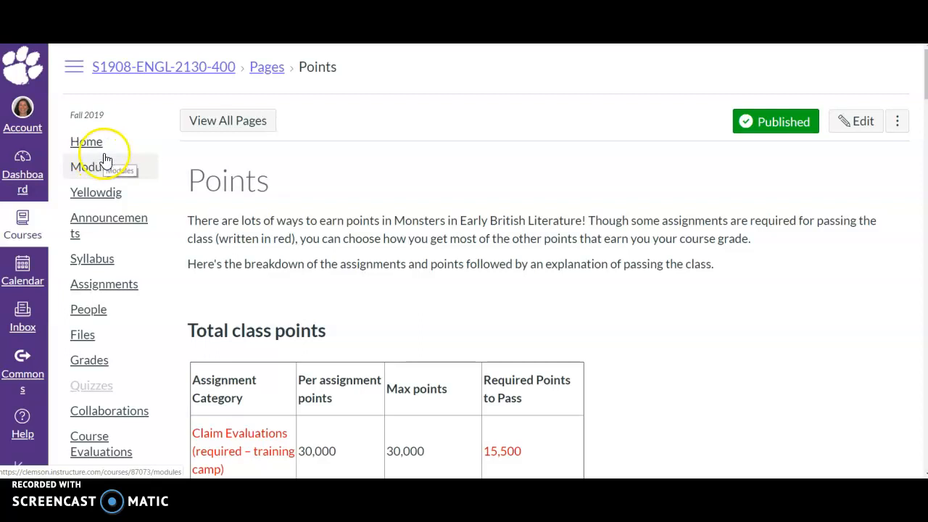